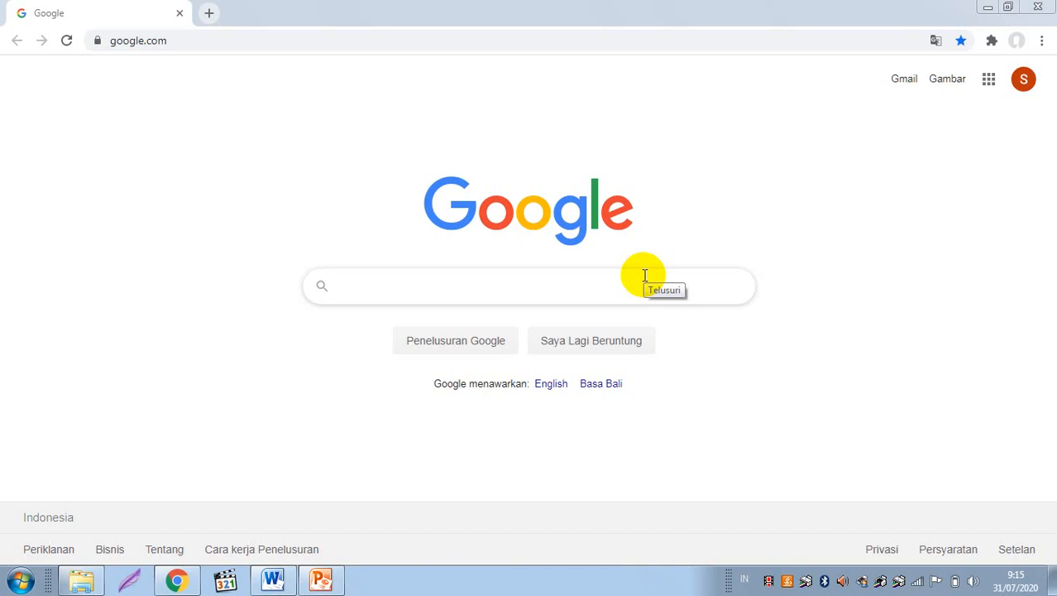
Step: Load the Webex home page by entering webex.com in Chrome's address bar
click(449, 32)
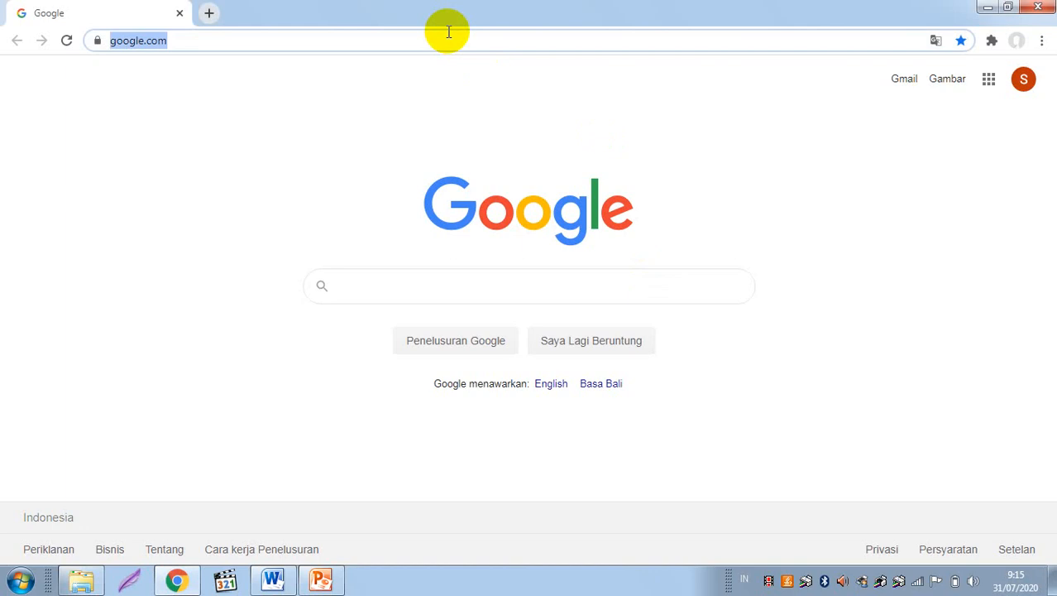
text(webex.com)
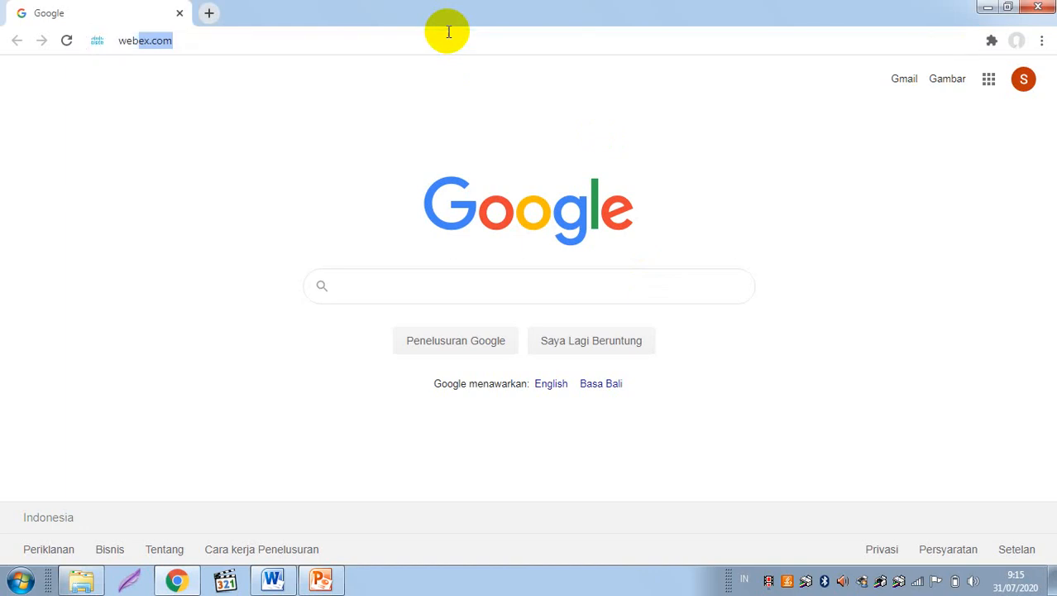
key(Return)
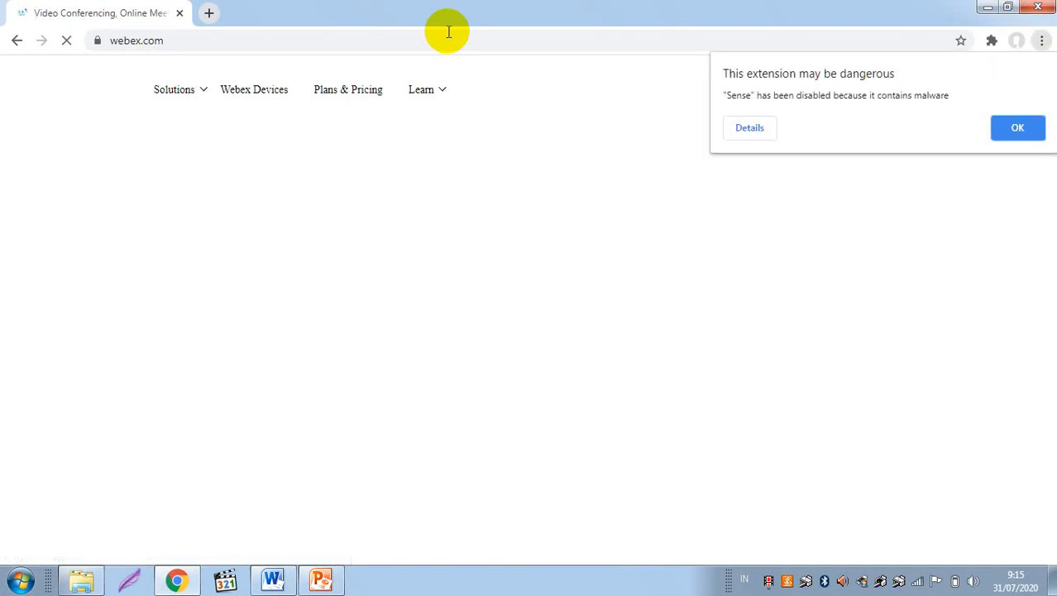
Step: Dismiss the dangerous-extension warning and show the header's Sign in choices
click(1034, 132)
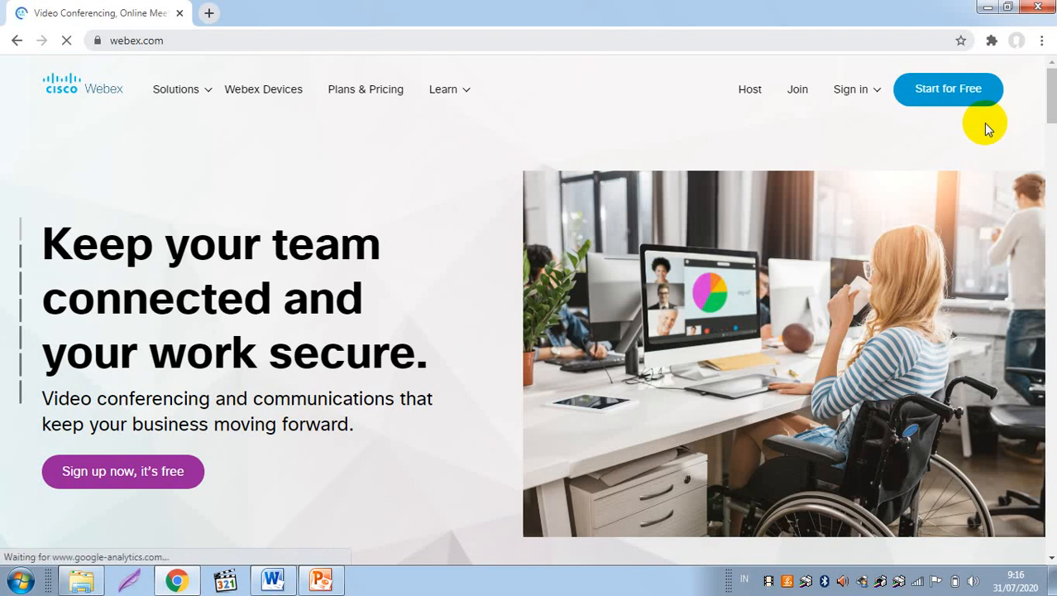
click(978, 109)
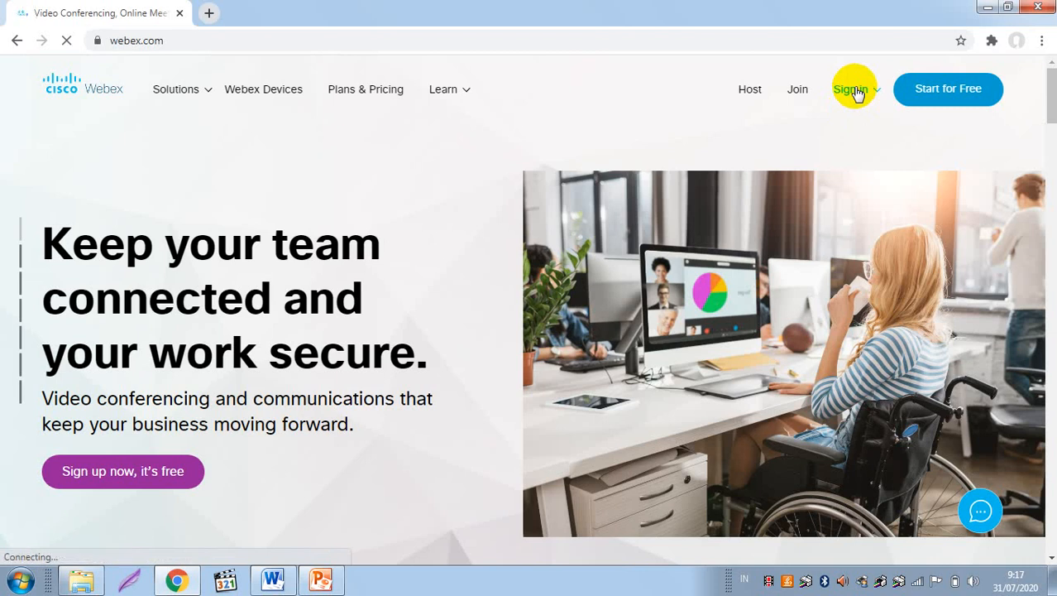
click(852, 89)
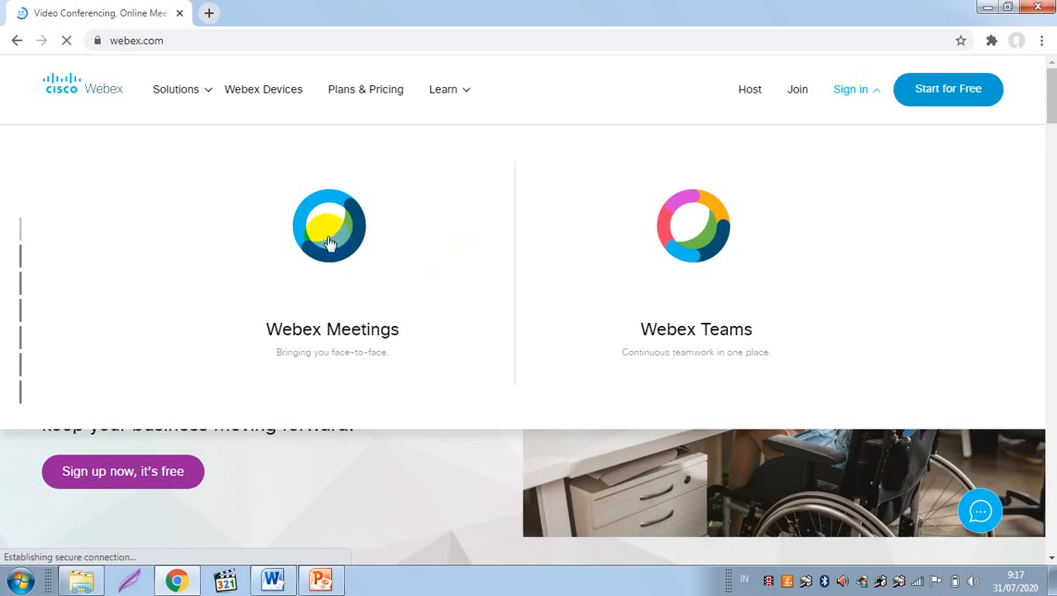
Step: Choose Webex Meetings from the Sign in choices and enter the account e-mail address
click(338, 333)
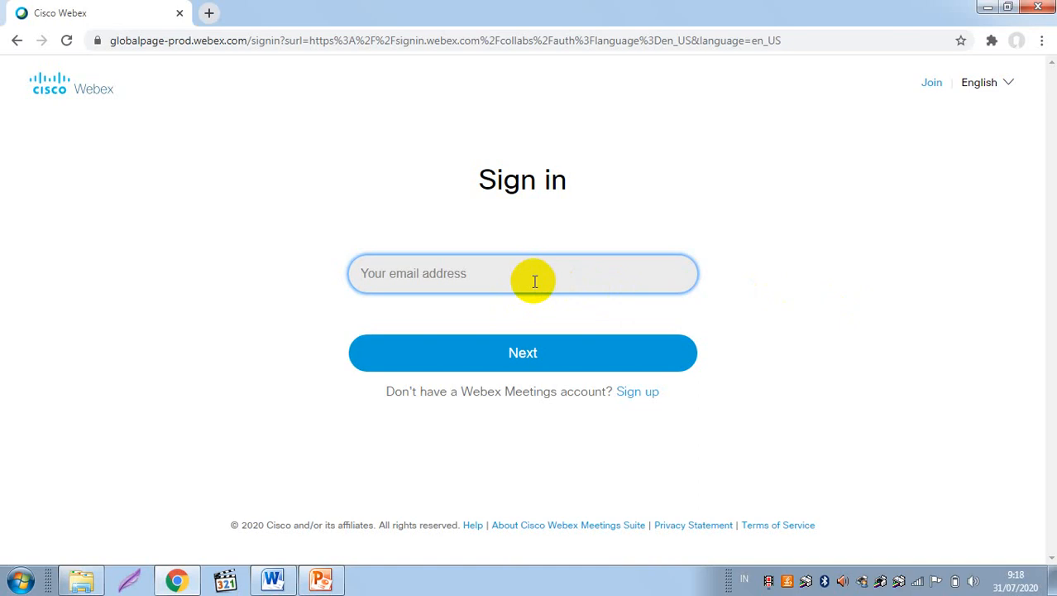
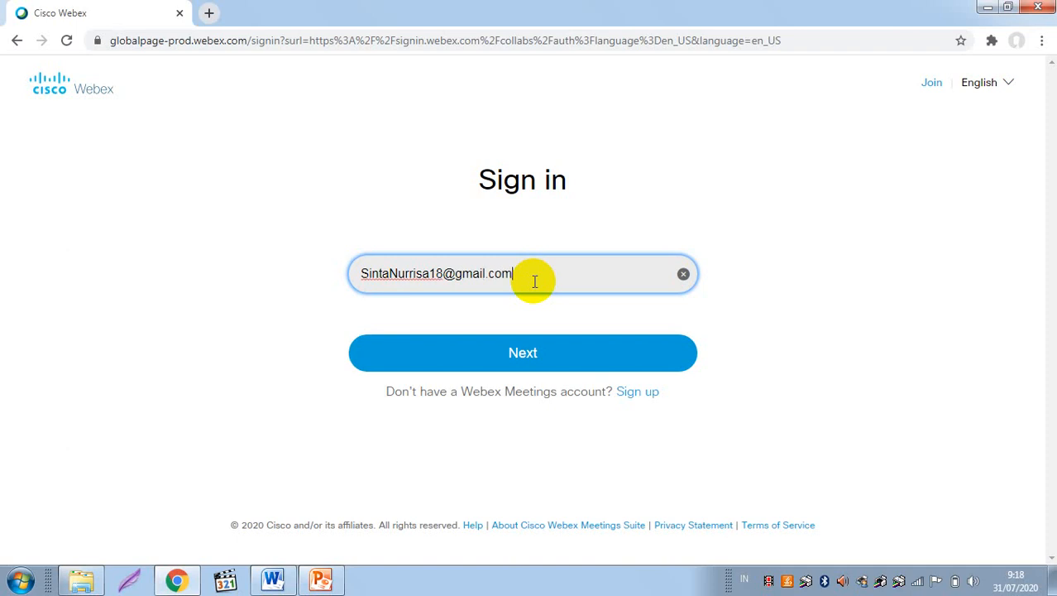
Step: Submit the entered e-mail address to reach the password prompt
click(536, 354)
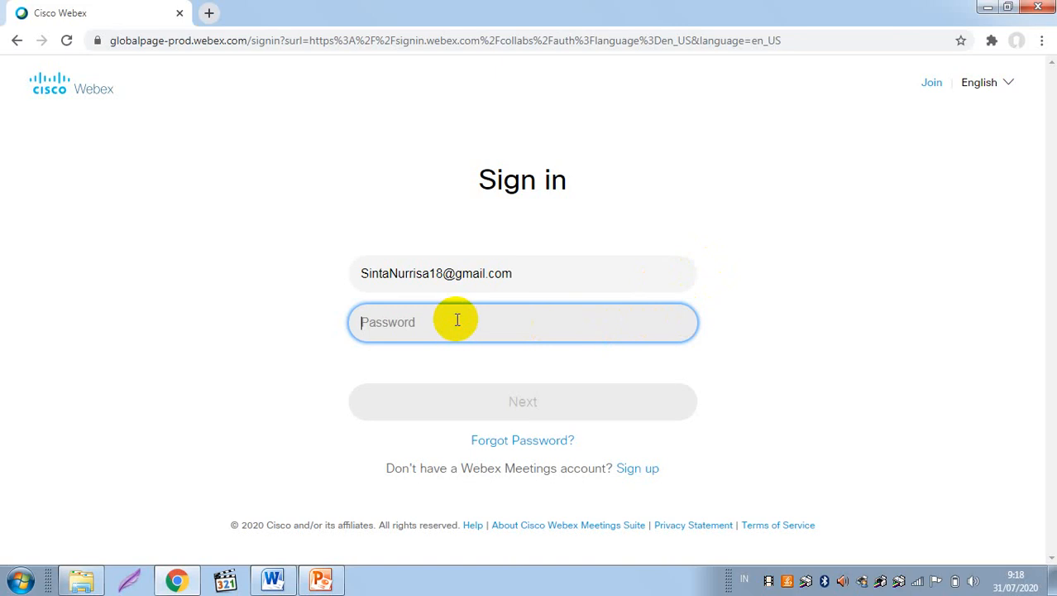
Step: Enter the account password to finish signing in and reach the Personal Room dashboard
text(*******)
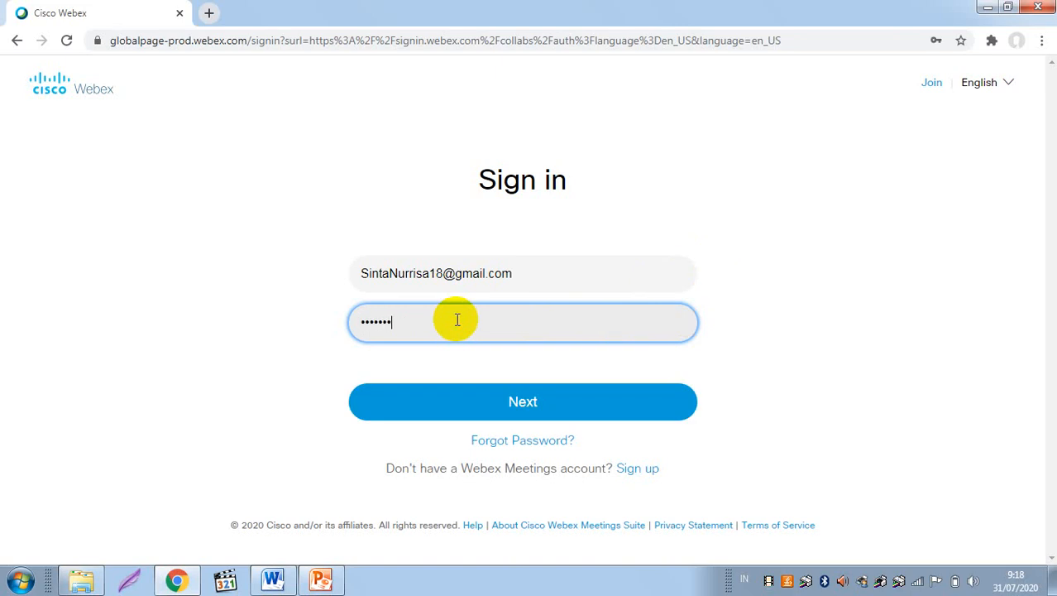
text(*******)
click(546, 414)
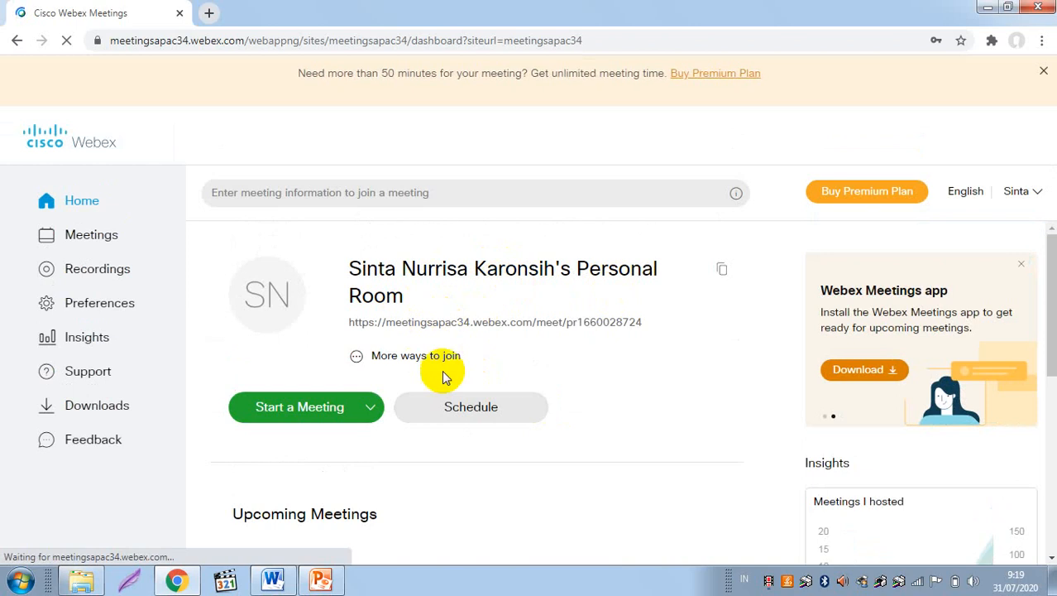
click(368, 406)
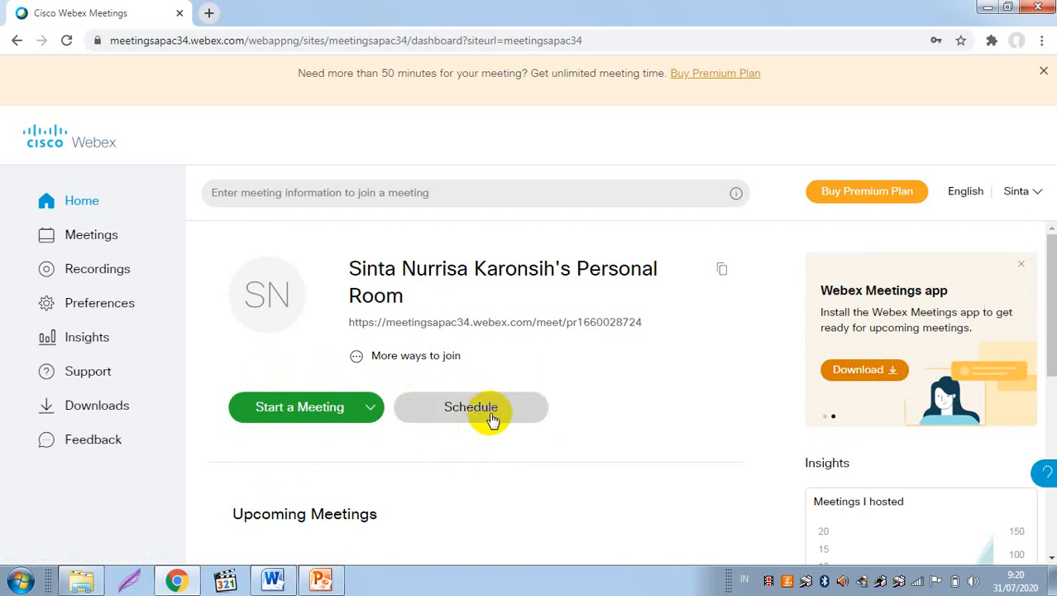
Step: Choose to schedule a new meeting from the Start a Meeting options
click(491, 418)
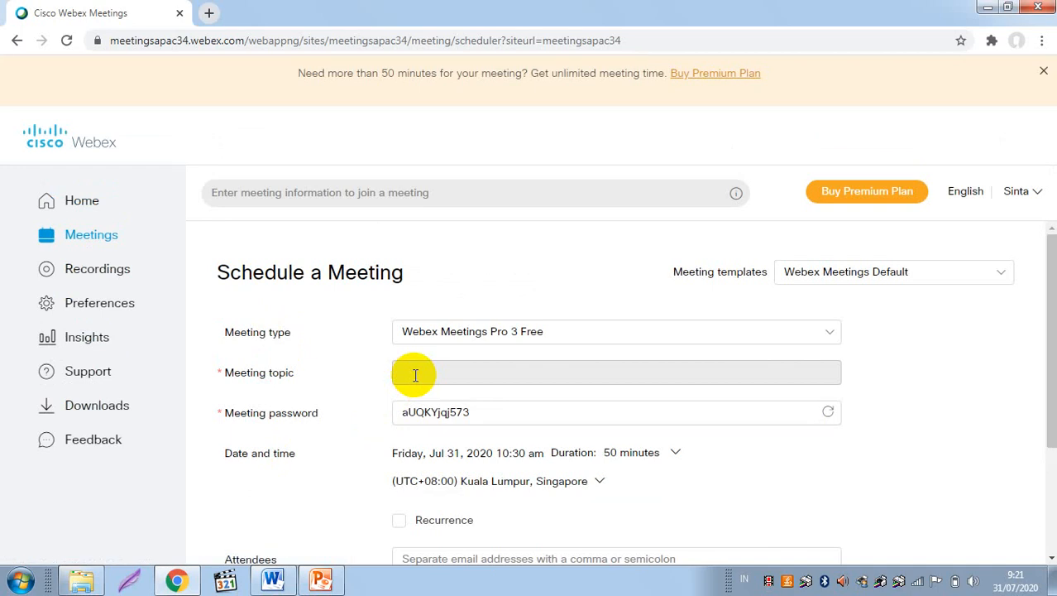
Step: Title the meeting 'MGMP FISIKA SMK' and replace the generated password with your own
click(415, 375)
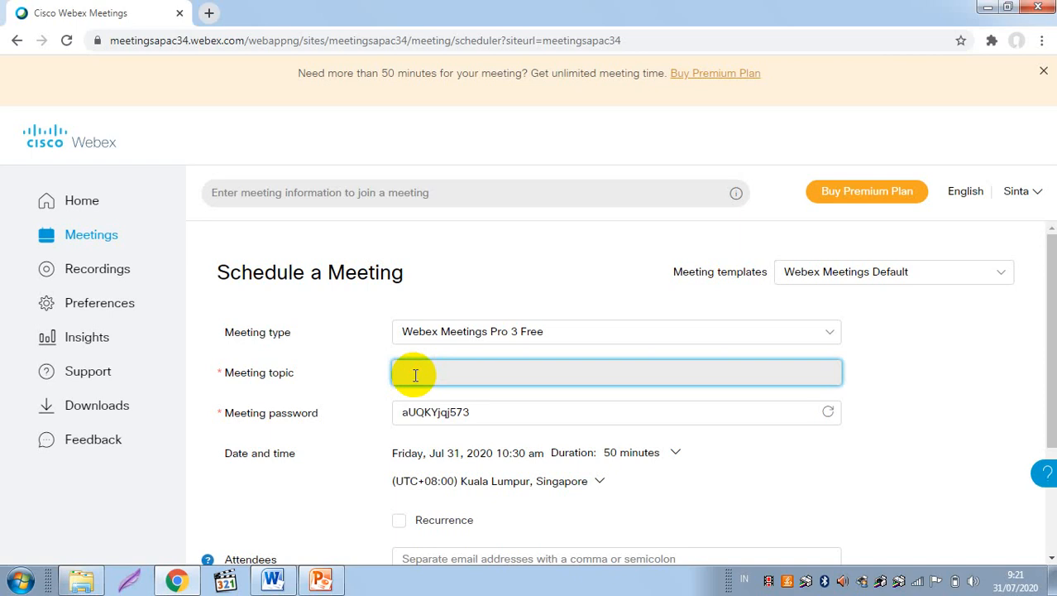
text(MGMP FISIKA SMK)
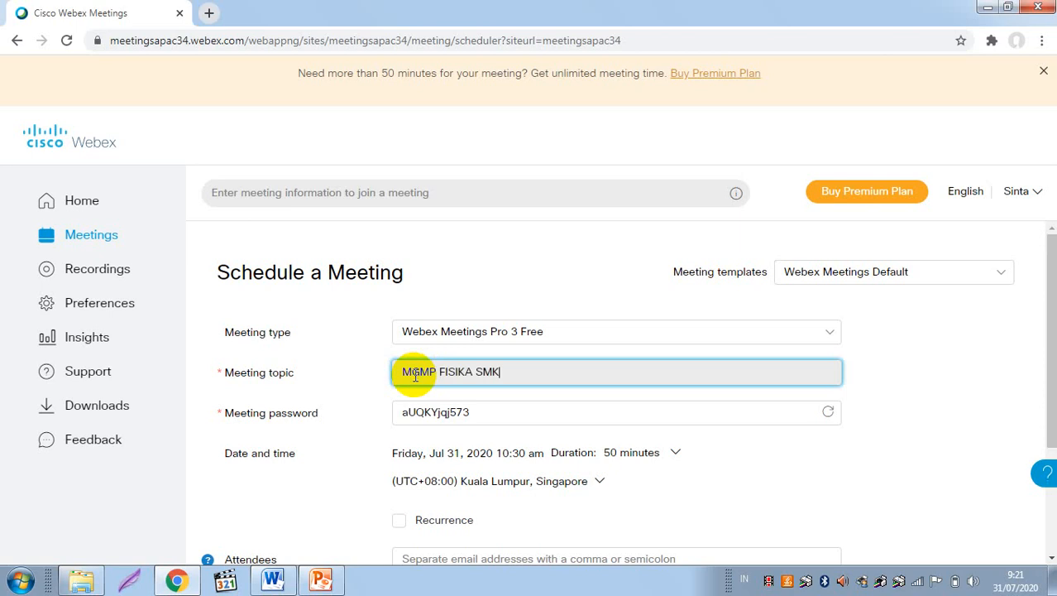
click(474, 413)
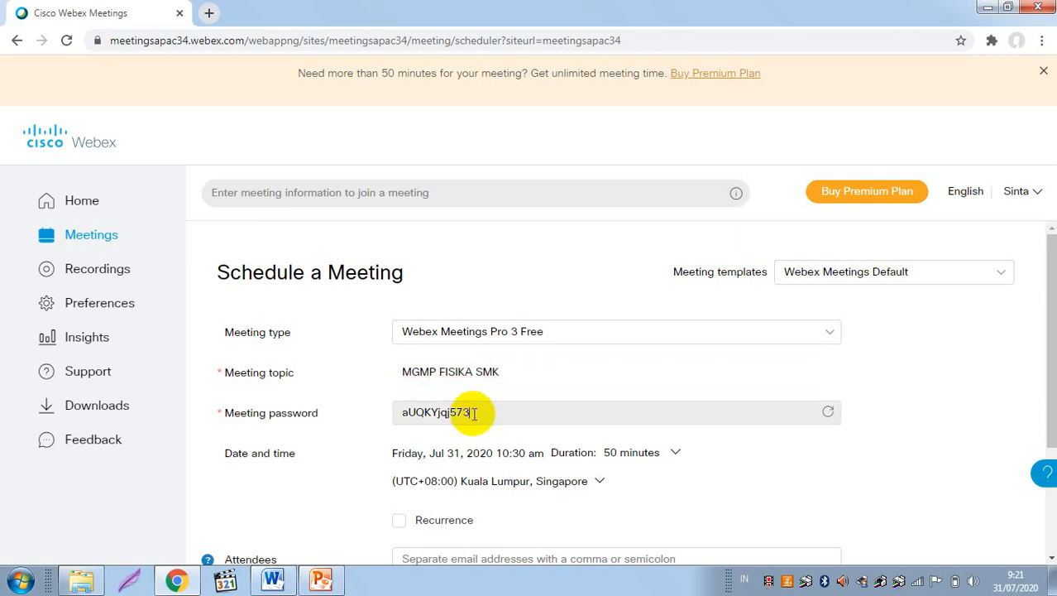
key(BackSpace)
key(BackSpace)
key(BackSpace)
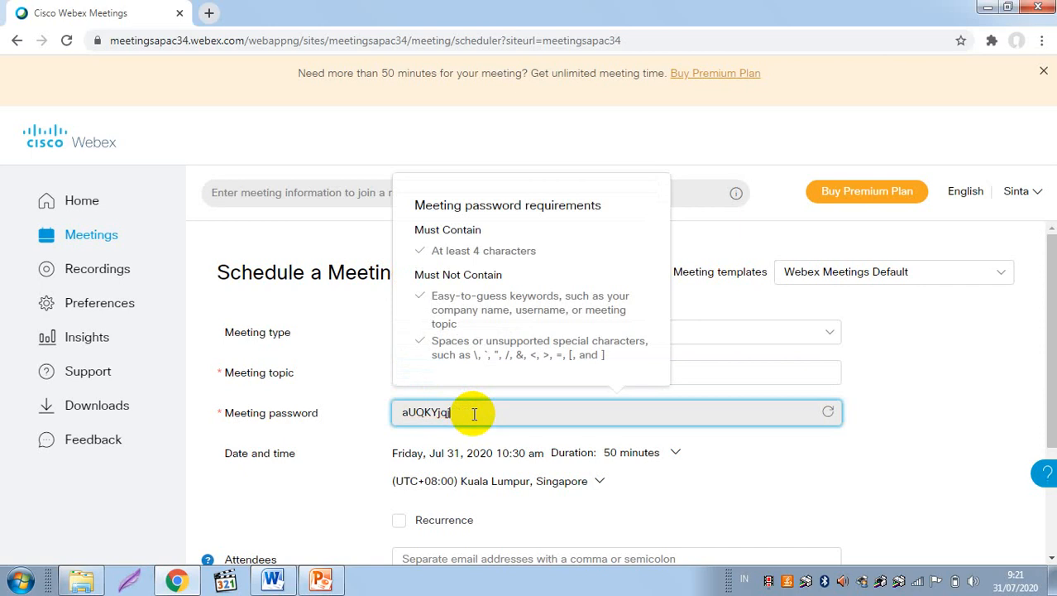
key(BackSpace)
key(BackSpace)
key(BackSpace)
key(BackSpace)
key(BackSpace)
key(BackSpace)
key(BackSpace)
key(BackSpace)
text(12345)
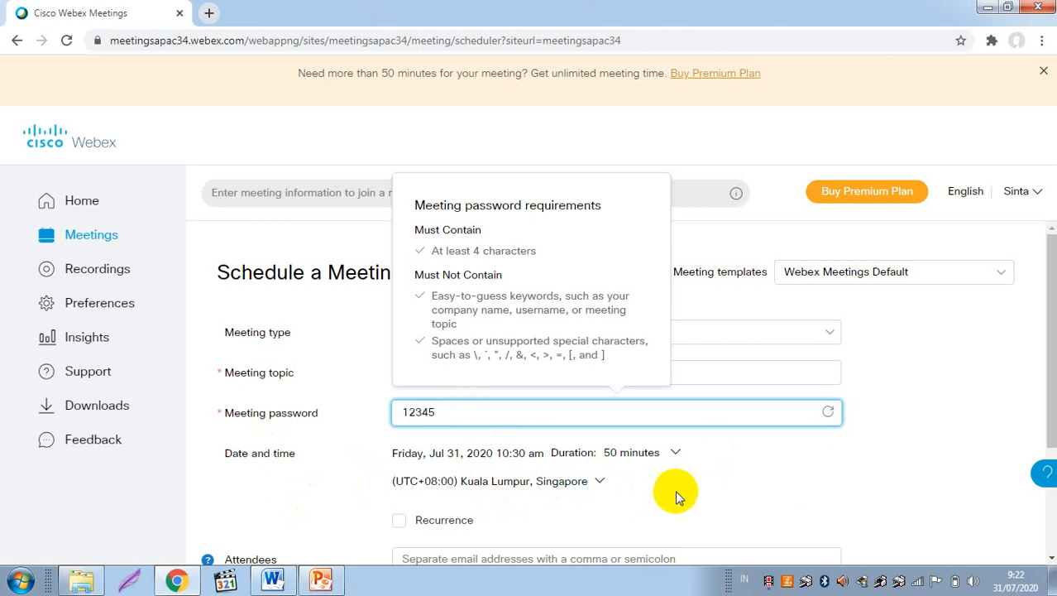
click(804, 481)
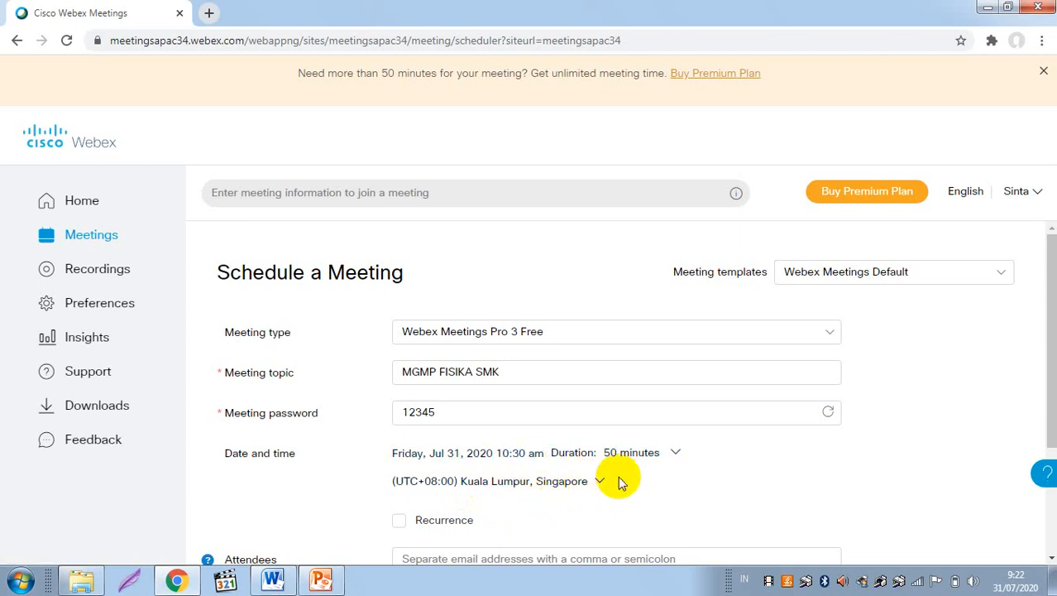
click(677, 455)
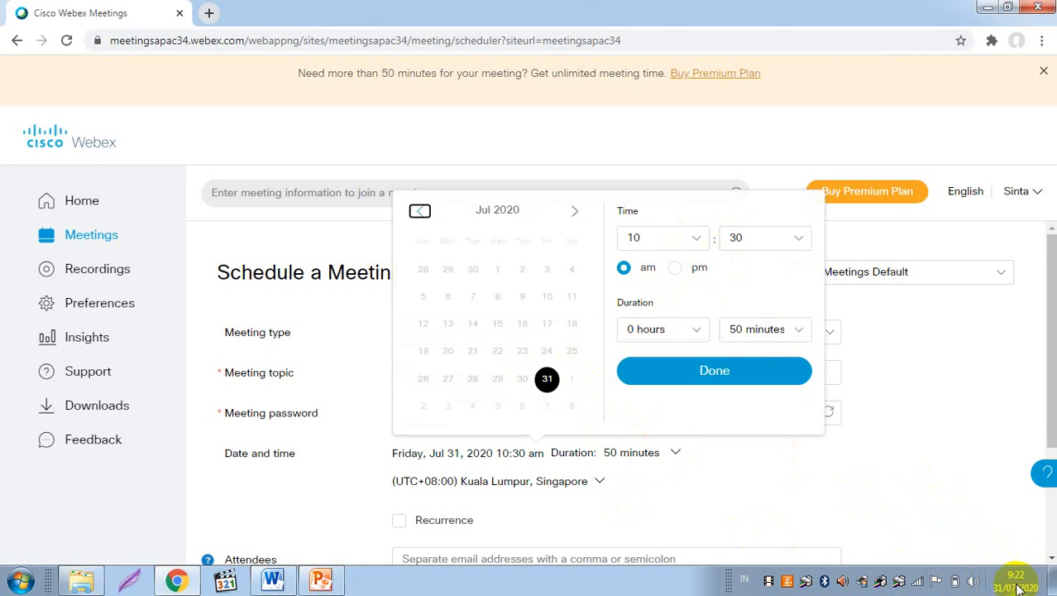
Step: Change the start hour to 11 so the meeting begins 11:30 am, Jul 31, 2020
mouse_move(1019, 586)
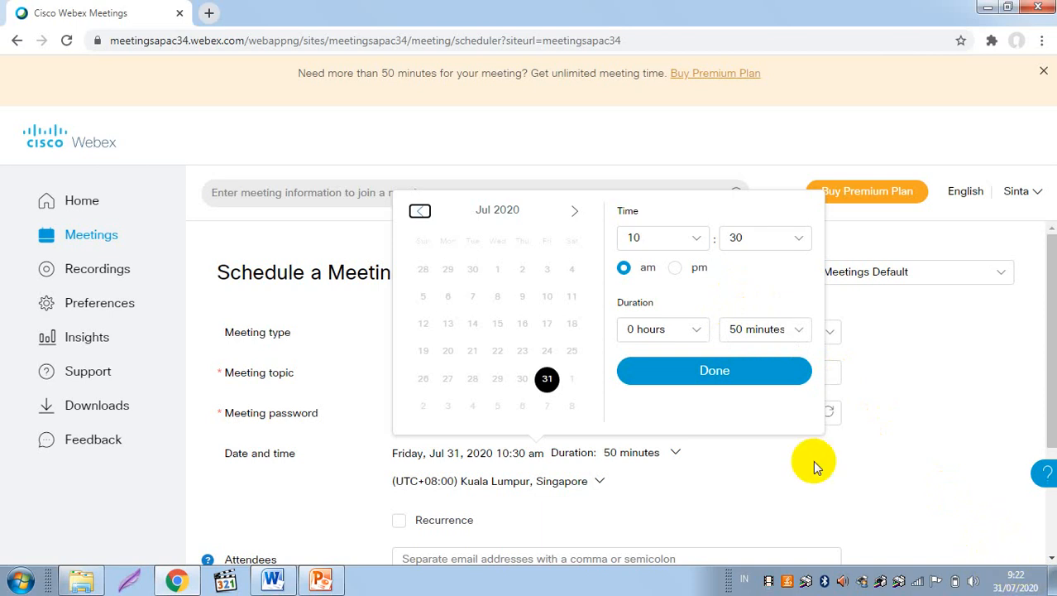
click(699, 240)
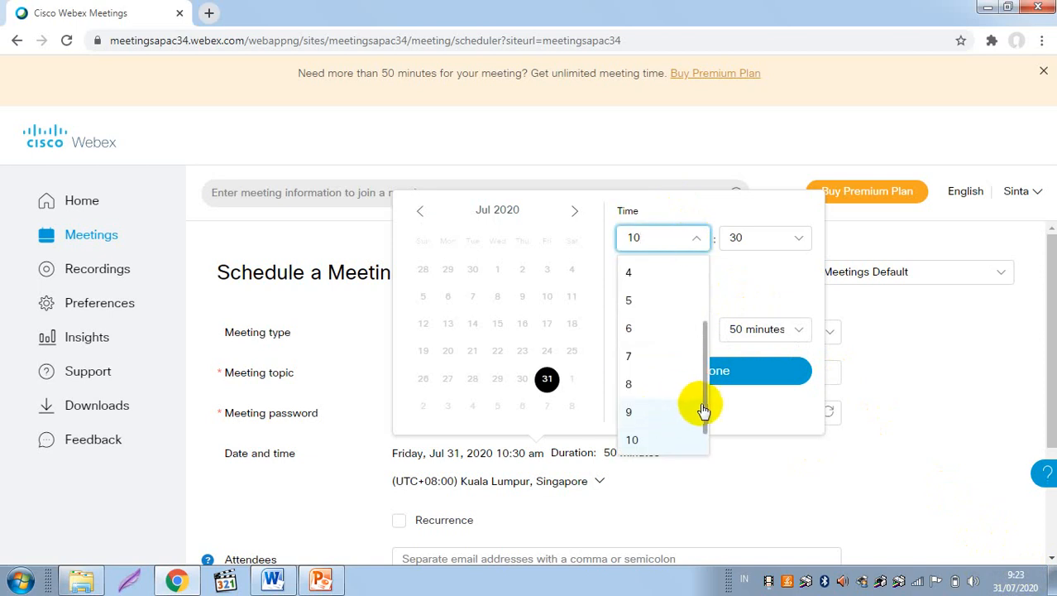
double_click(706, 447)
click(706, 447)
drag(707, 451, 637, 457)
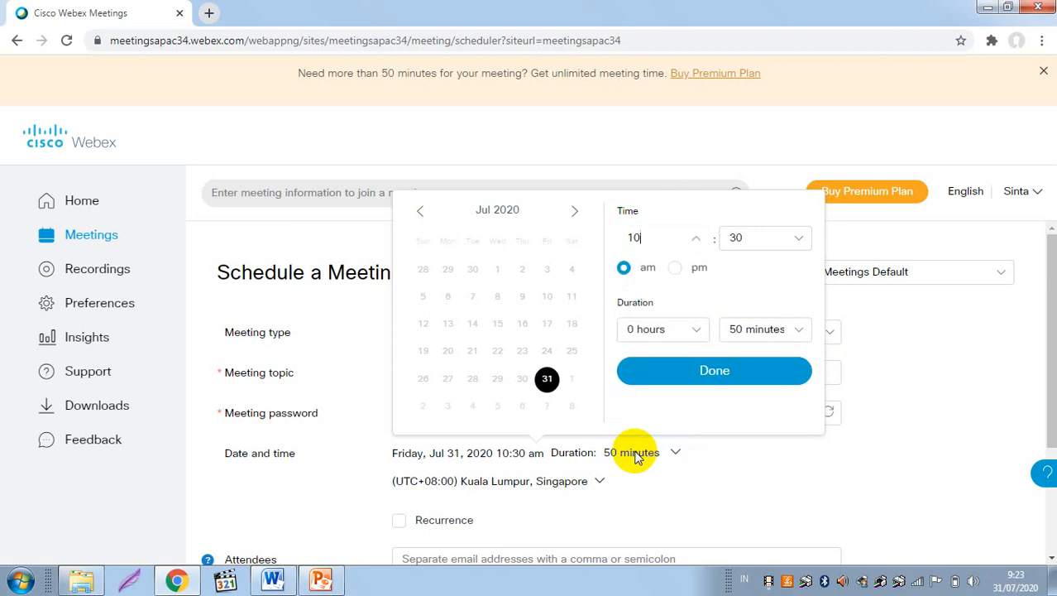
click(697, 242)
click(630, 452)
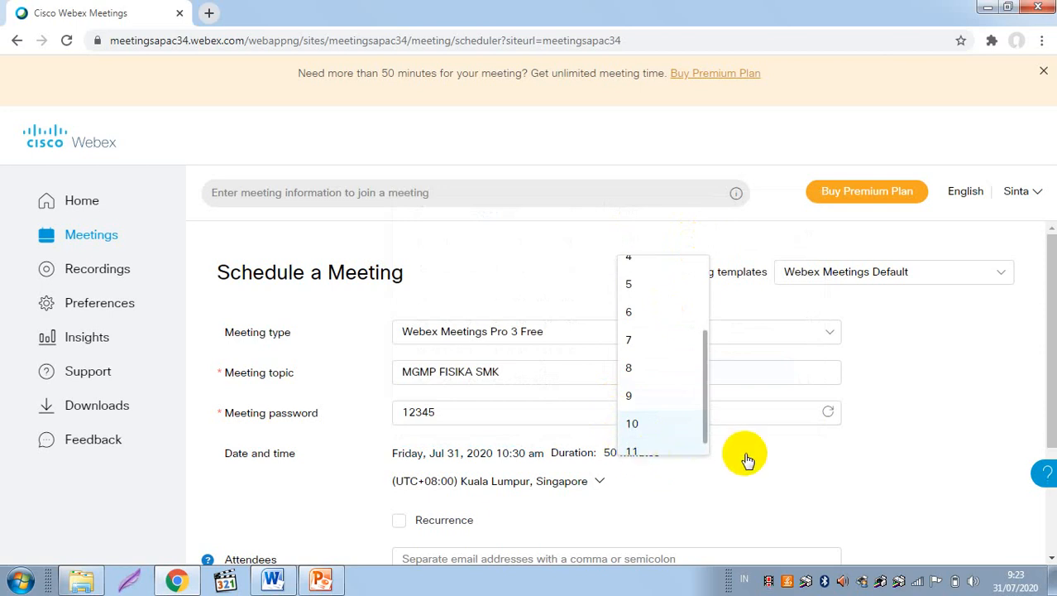
click(550, 457)
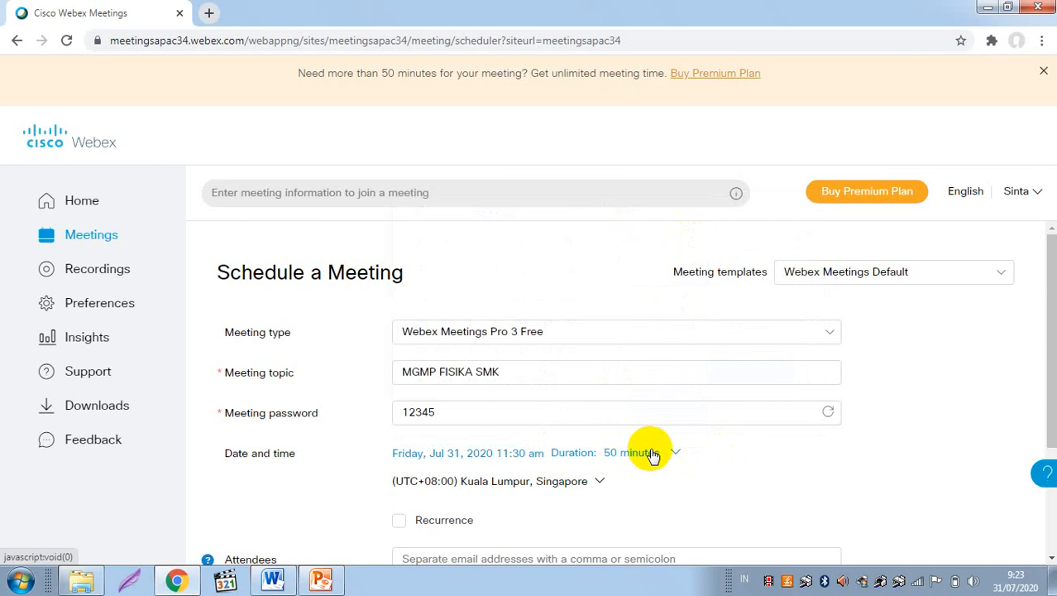
click(513, 453)
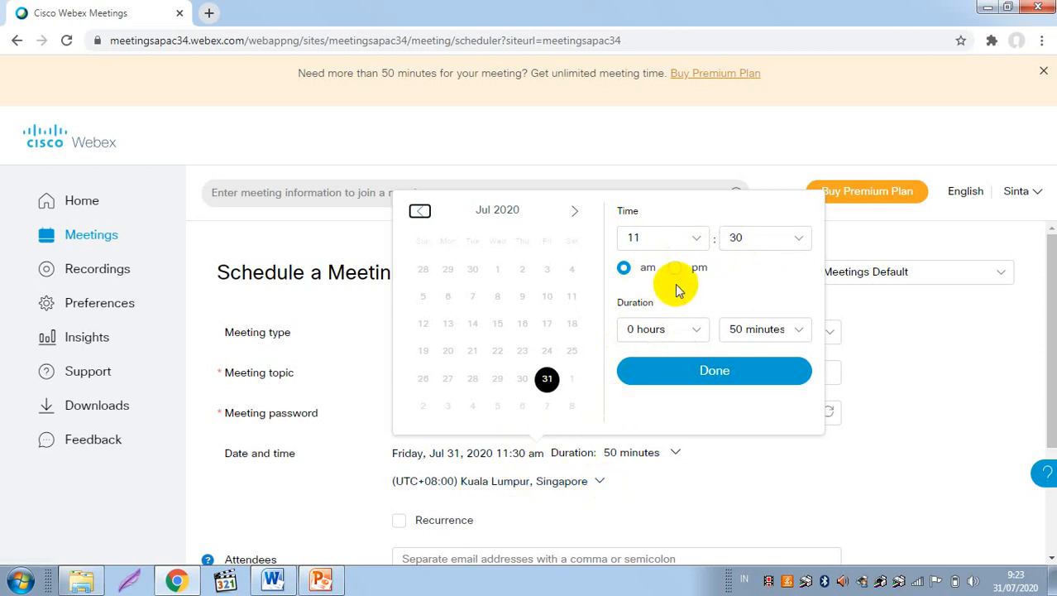
click(799, 343)
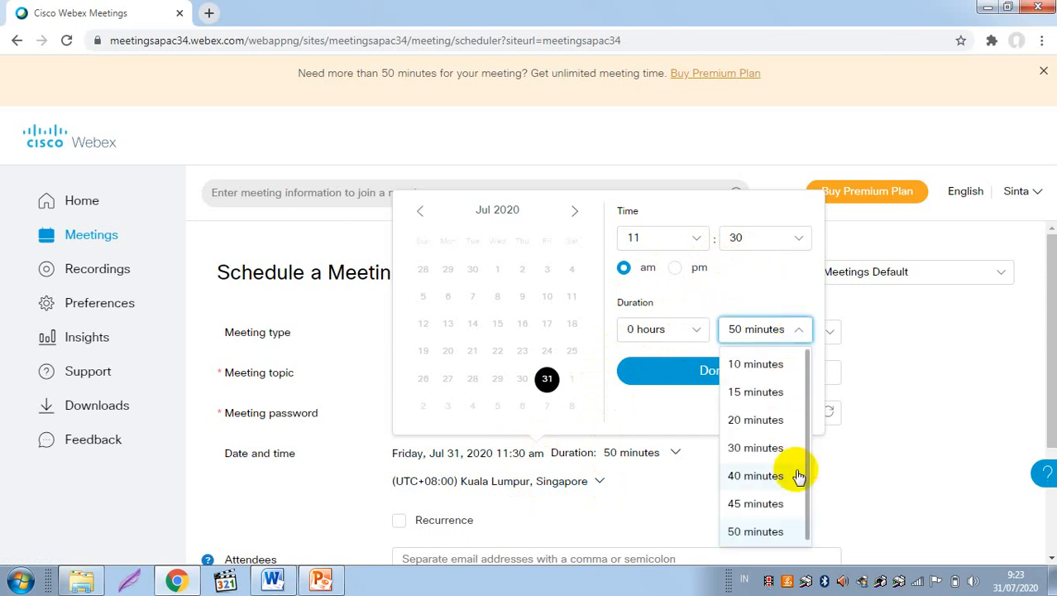
click(781, 539)
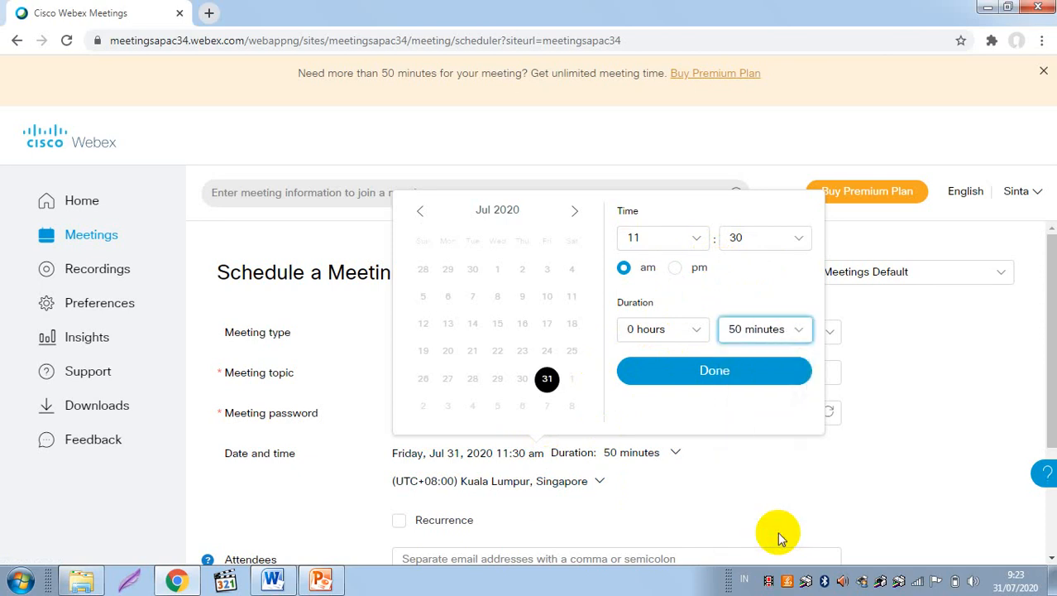
click(759, 377)
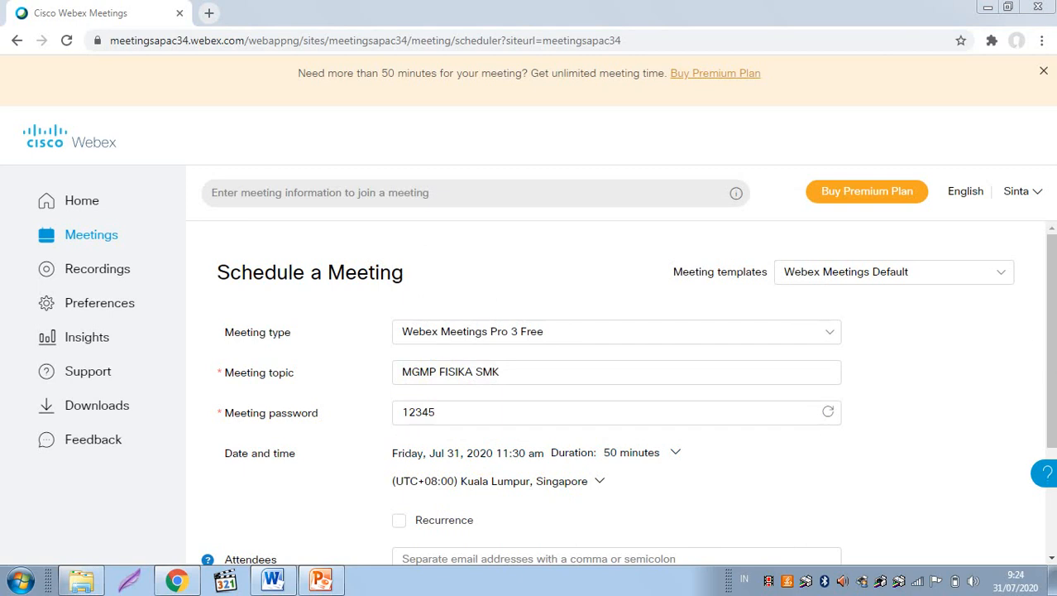
Step: Create the MGMP FISIKA SMK meeting from the completed scheduling form
click(1047, 339)
drag(1049, 339, 1049, 412)
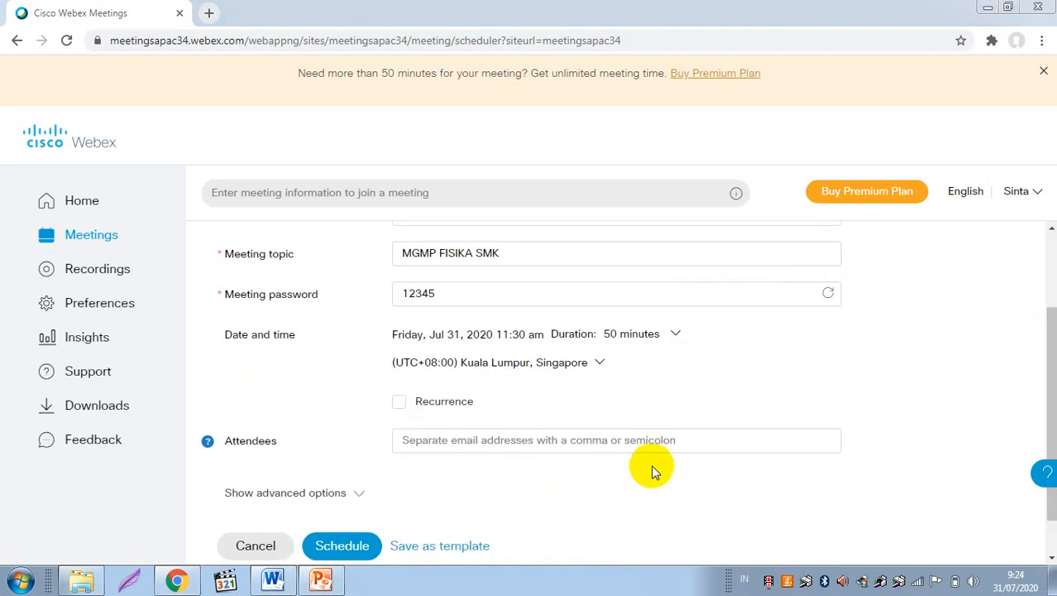
click(355, 553)
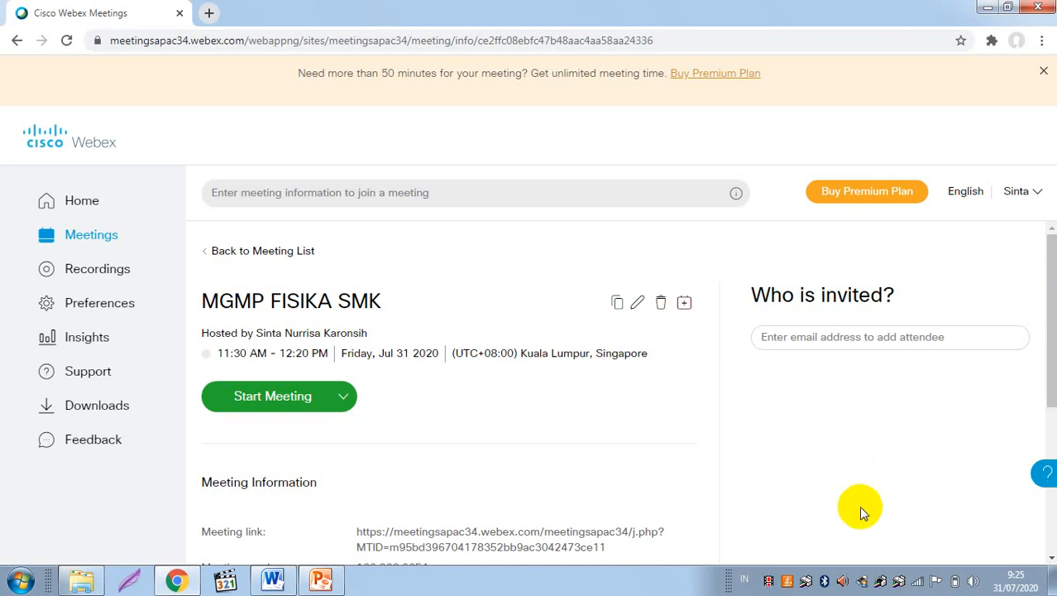
Step: Select and copy the meeting link, number, password and host key, then switch to Word
scroll(859, 505, down, 1)
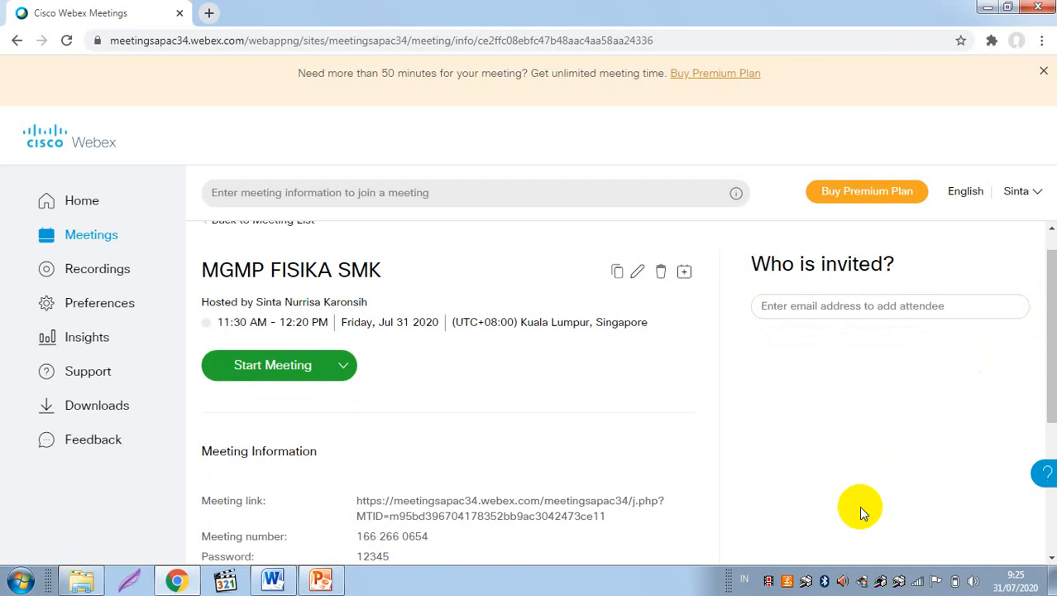
scroll(859, 506, down, 1)
scroll(859, 505, down, 1)
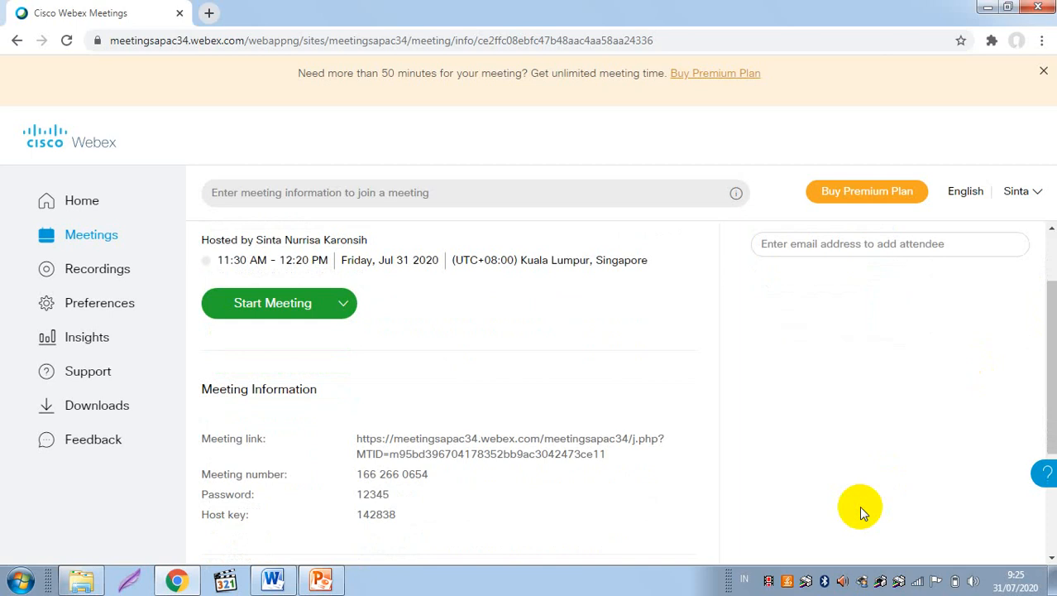
scroll(859, 506, down, 1)
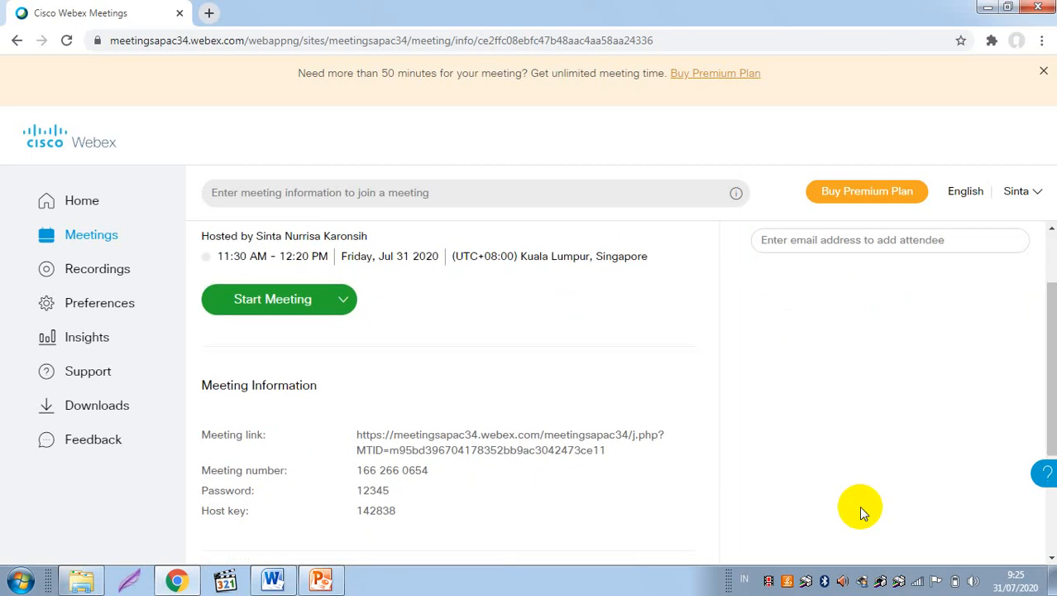
scroll(444, 473, down, 1)
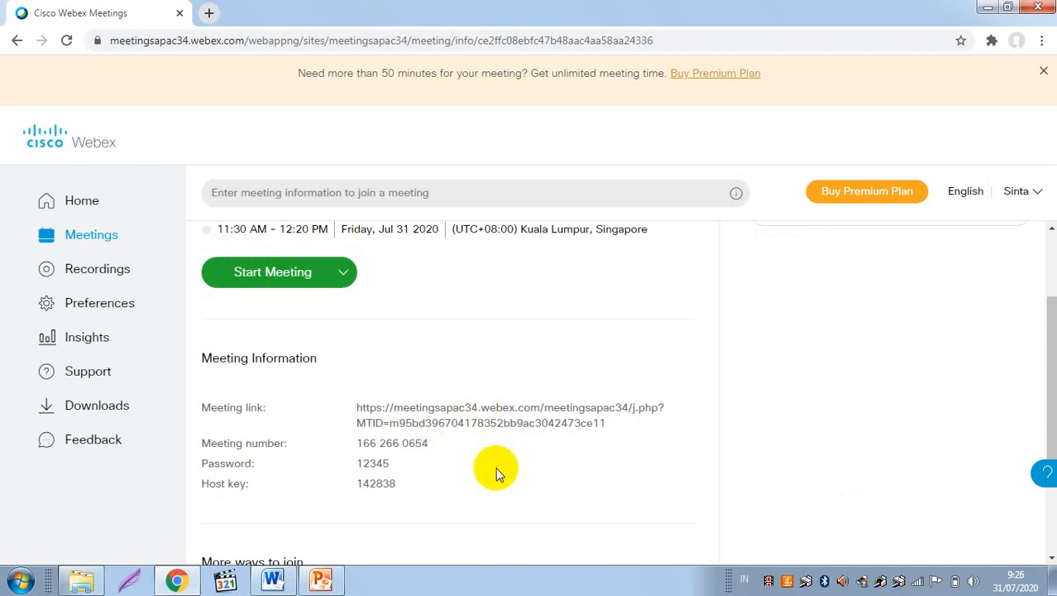
triple_click(462, 422)
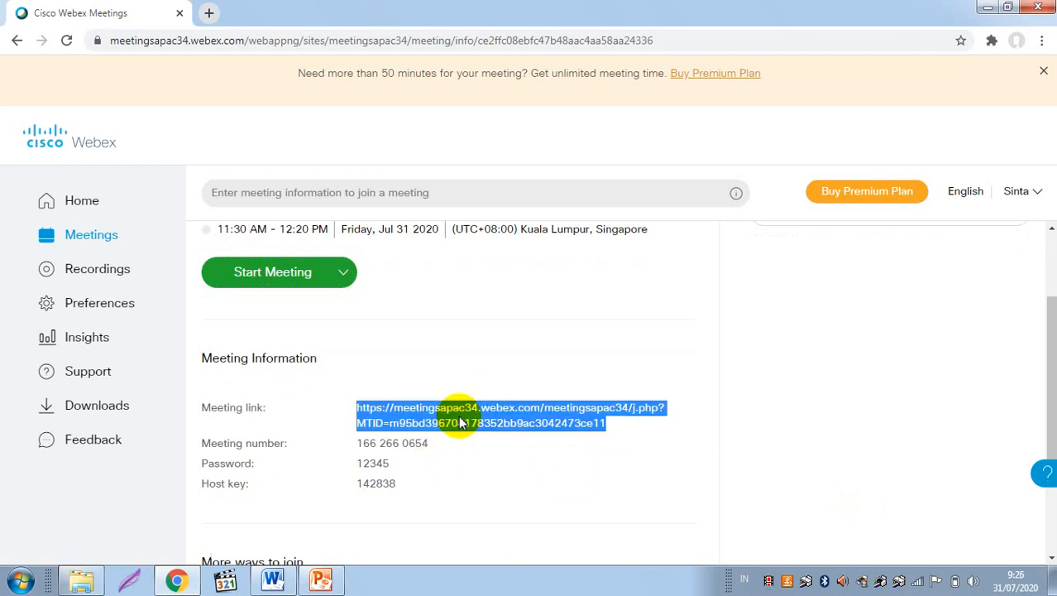
triple_click(405, 452)
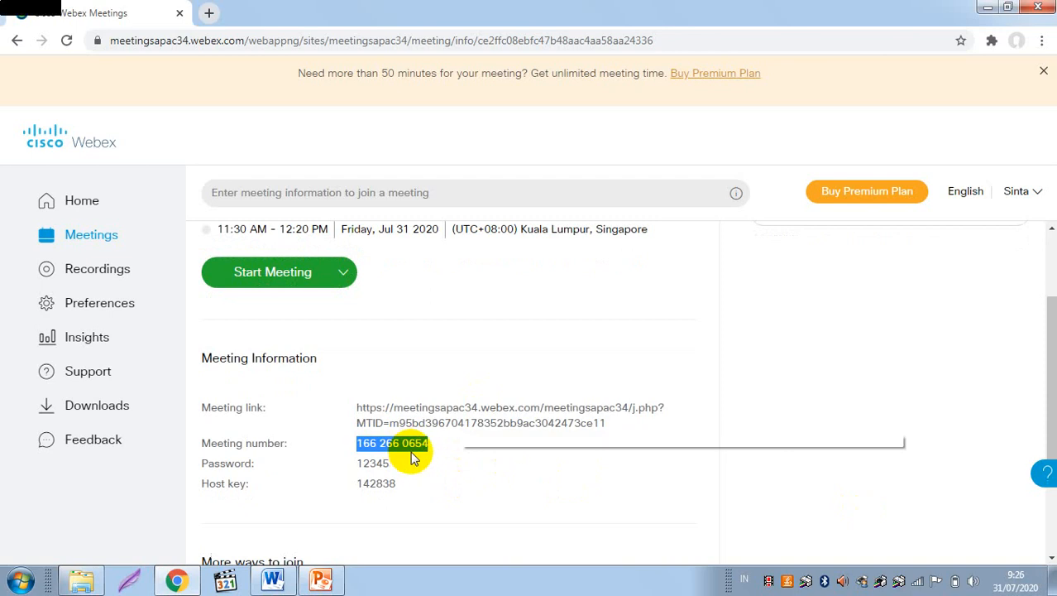
click(496, 478)
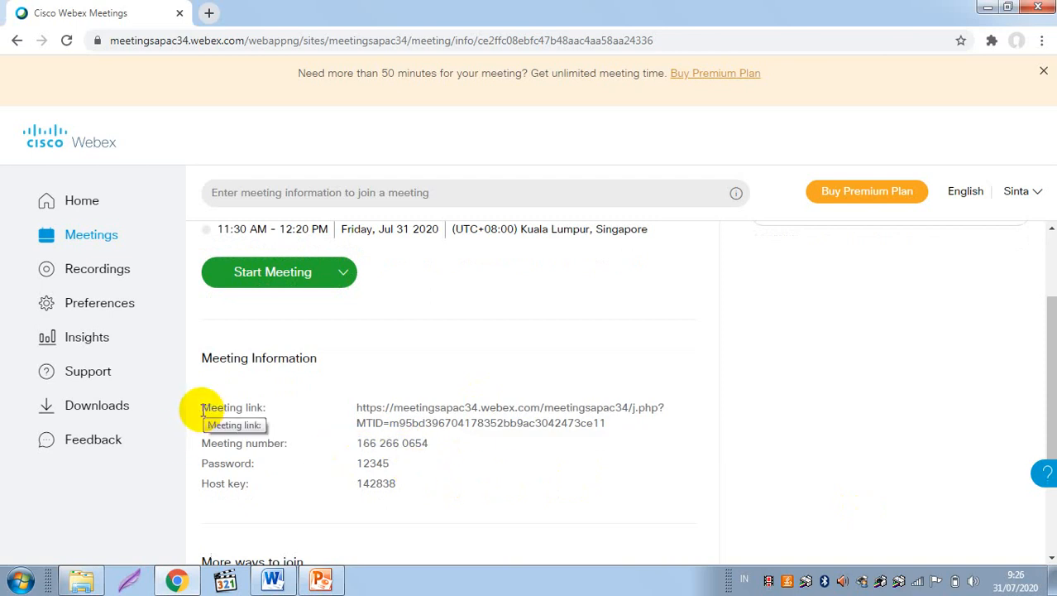
mouse_move(202, 410)
mouse_down()
mouse_move(400, 480)
mouse_move(377, 461)
mouse_move(389, 465)
mouse_move(400, 485)
mouse_up()
key(ctrl+c)
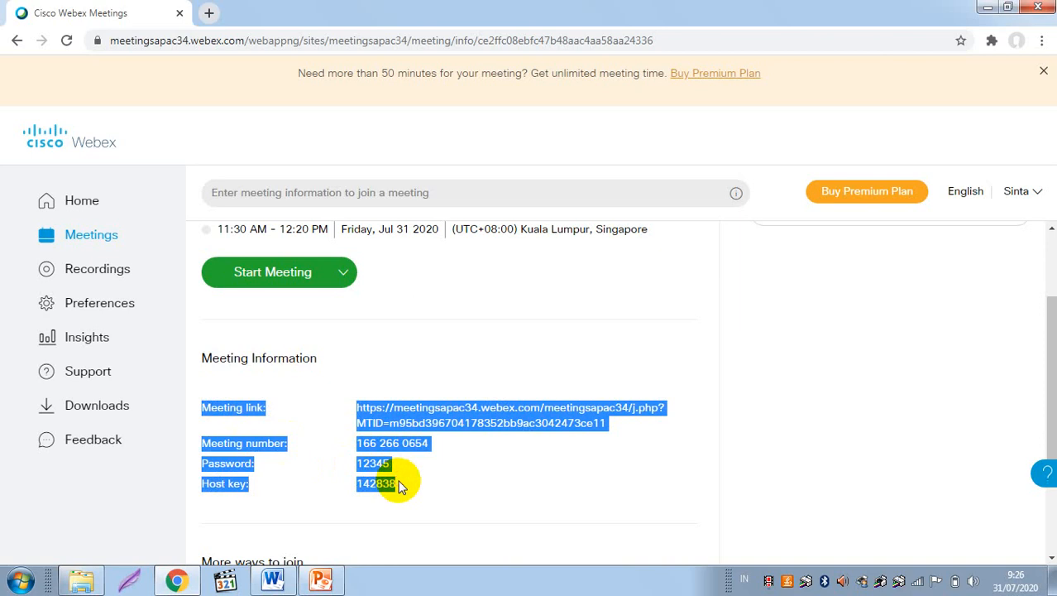
click(274, 580)
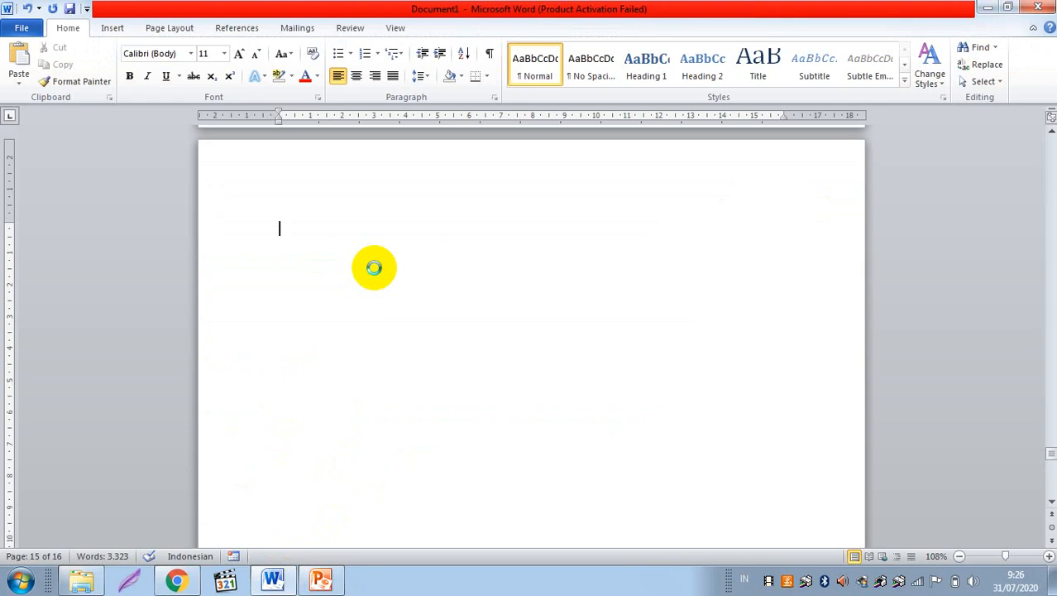
Step: Paste the copied meeting details into the blank Word document and return to the Webex page
key(ctrl+v)
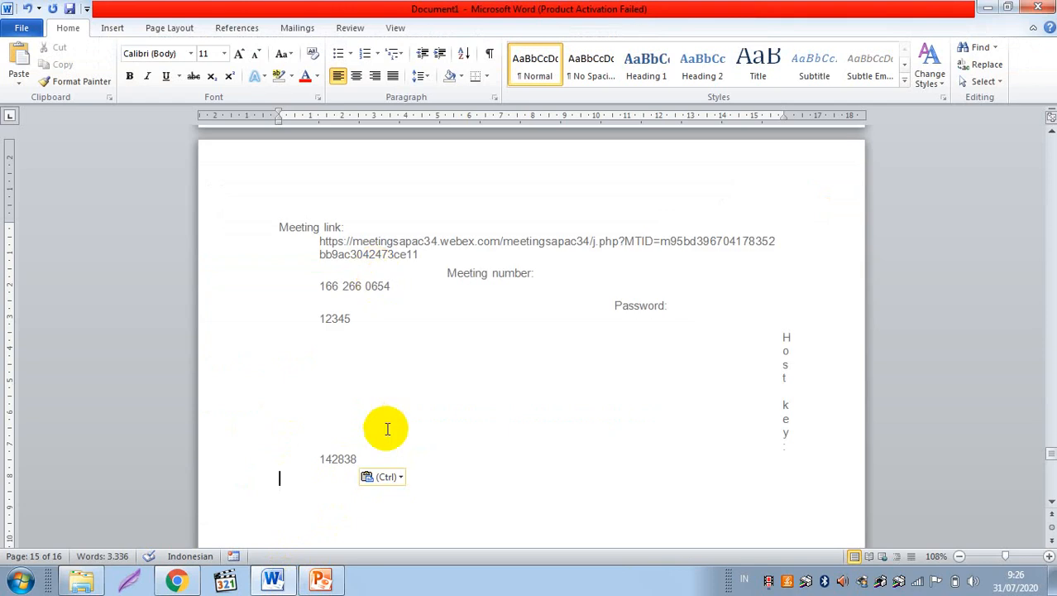
click(182, 583)
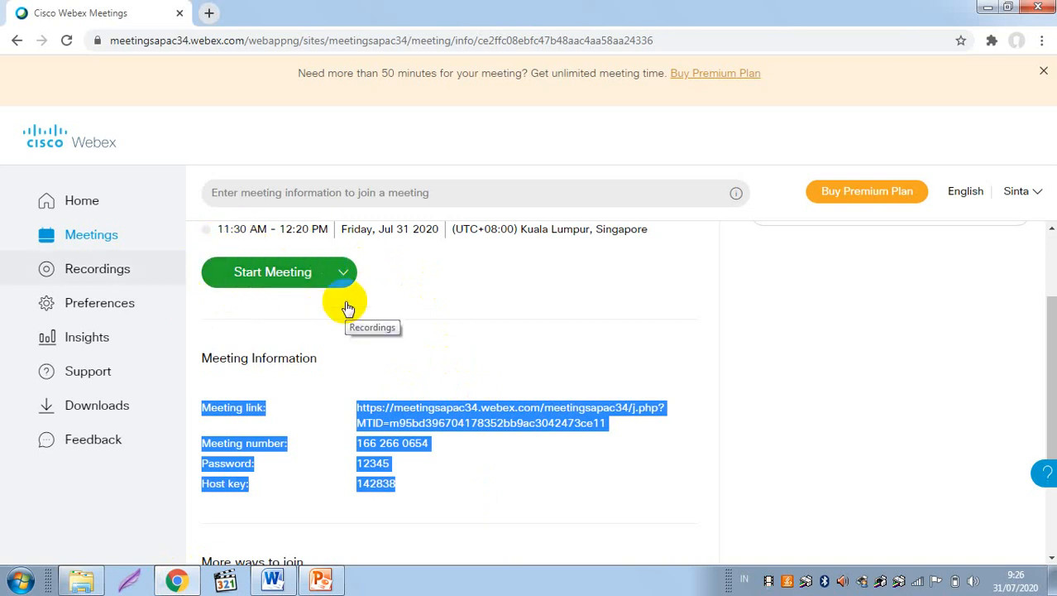
Step: Start the scheduled meeting from its info page to open the MGMP FISIKA SMK preview
click(282, 282)
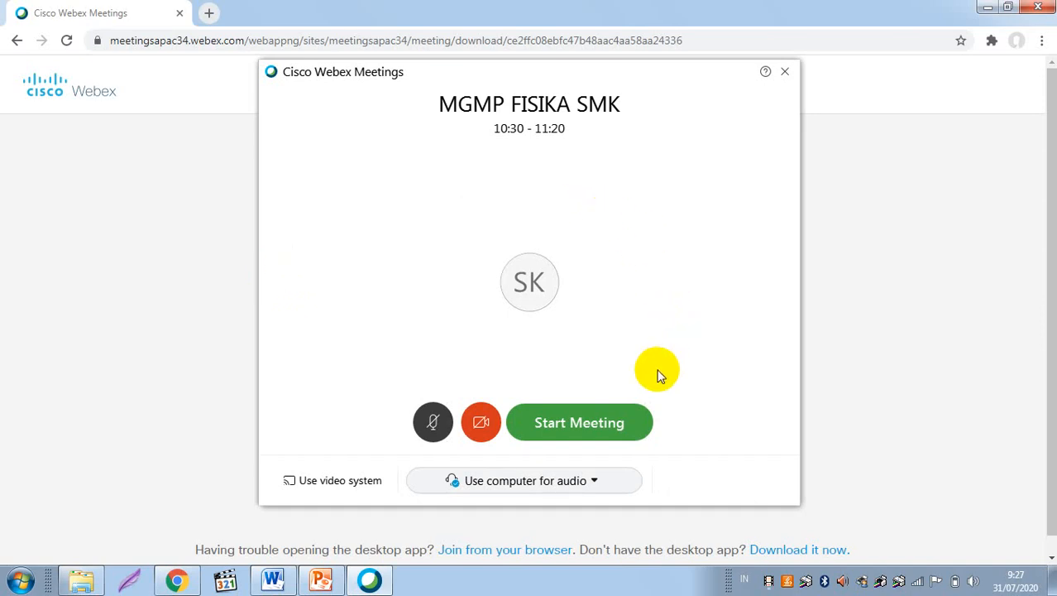
Step: Start the MGMP FISIKA SMK meeting from the preview window with computer audio
click(605, 425)
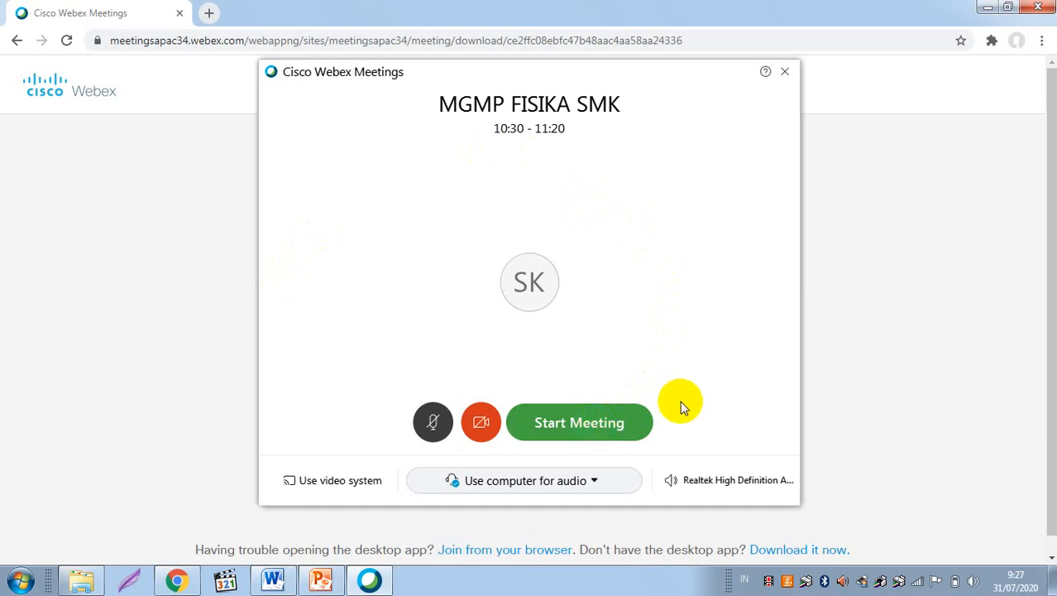
click(585, 424)
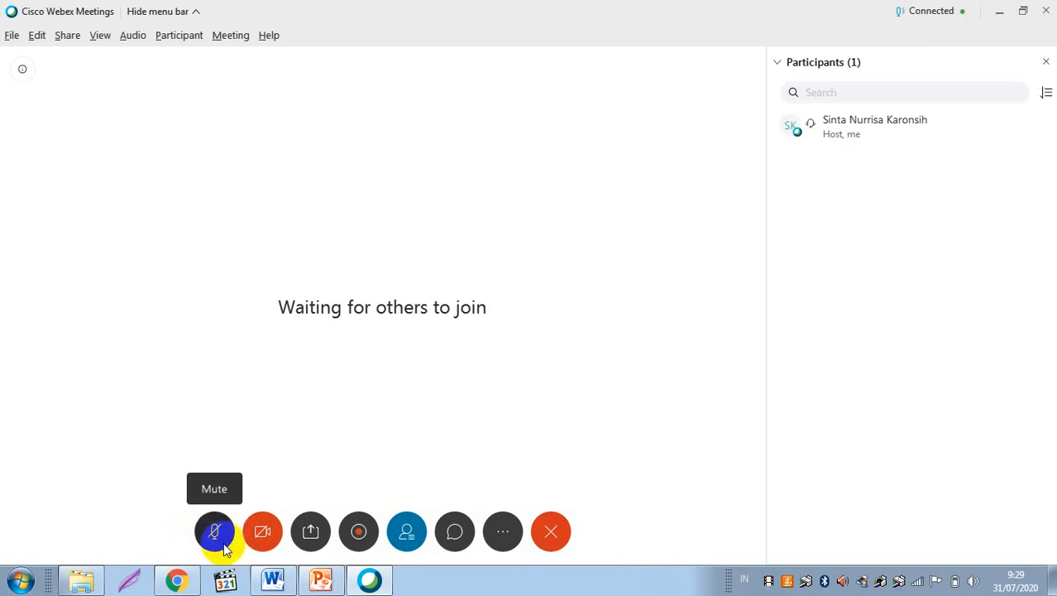
click(214, 532)
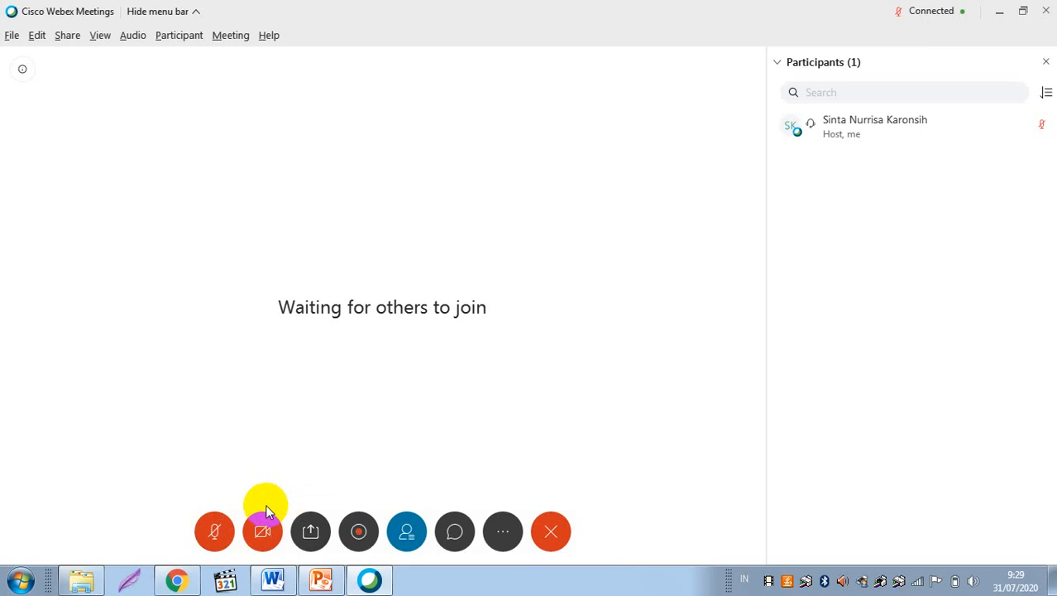
click(216, 531)
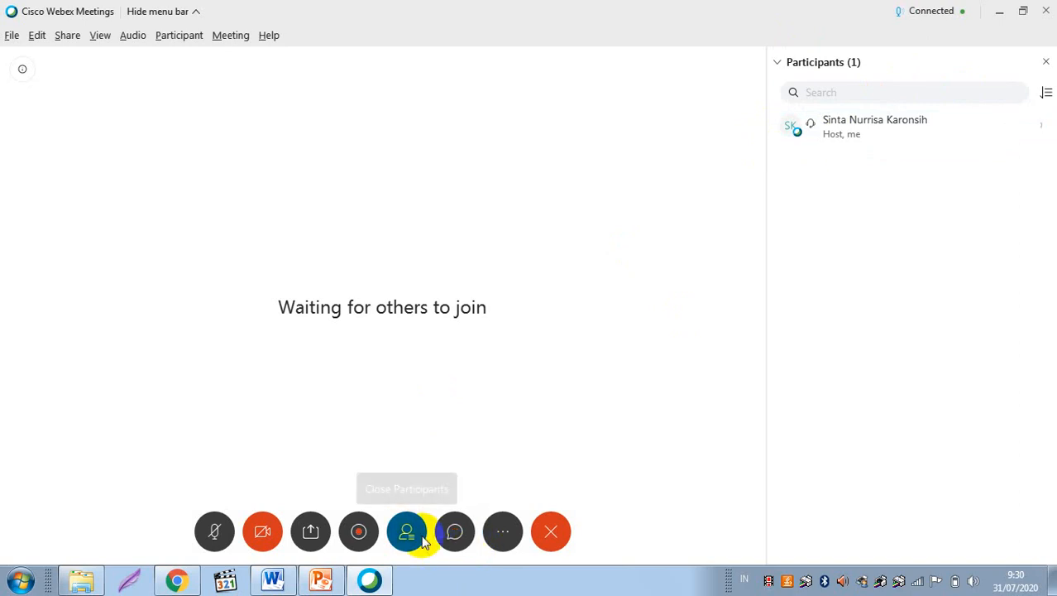
click(551, 528)
click(557, 521)
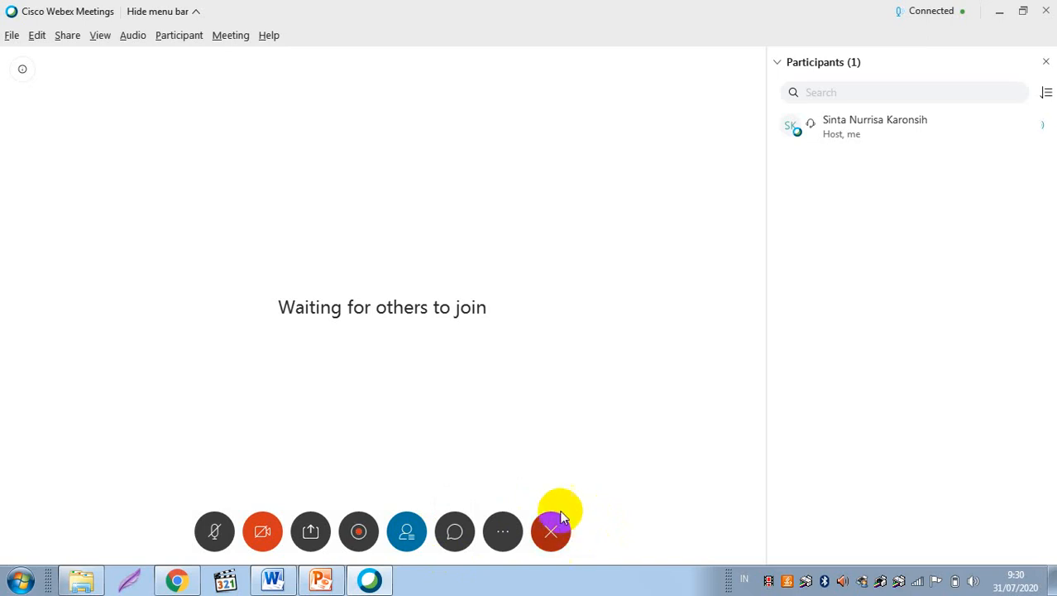
click(551, 528)
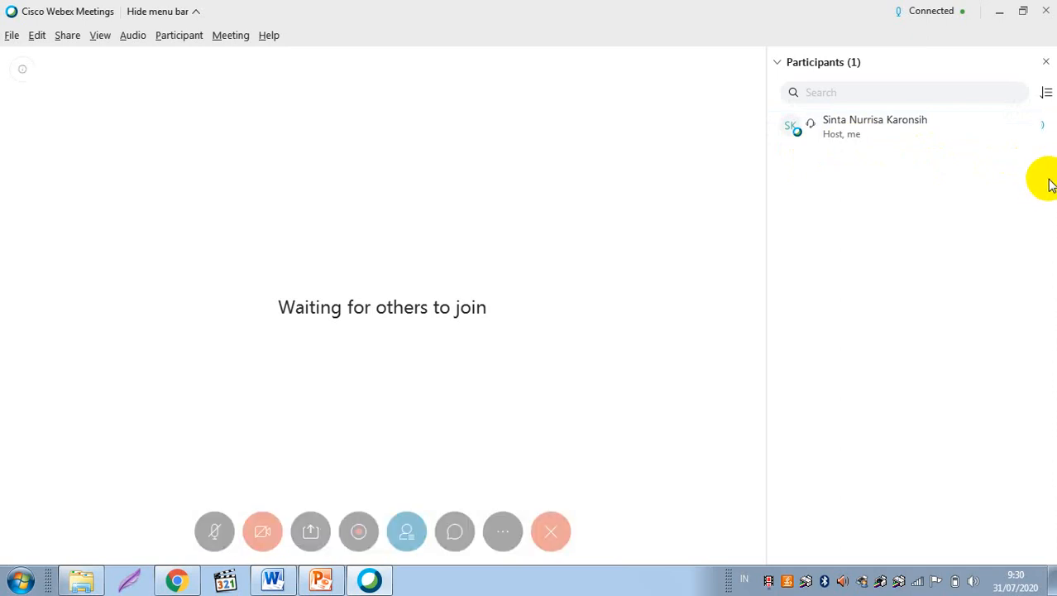
mouse_move(697, 309)
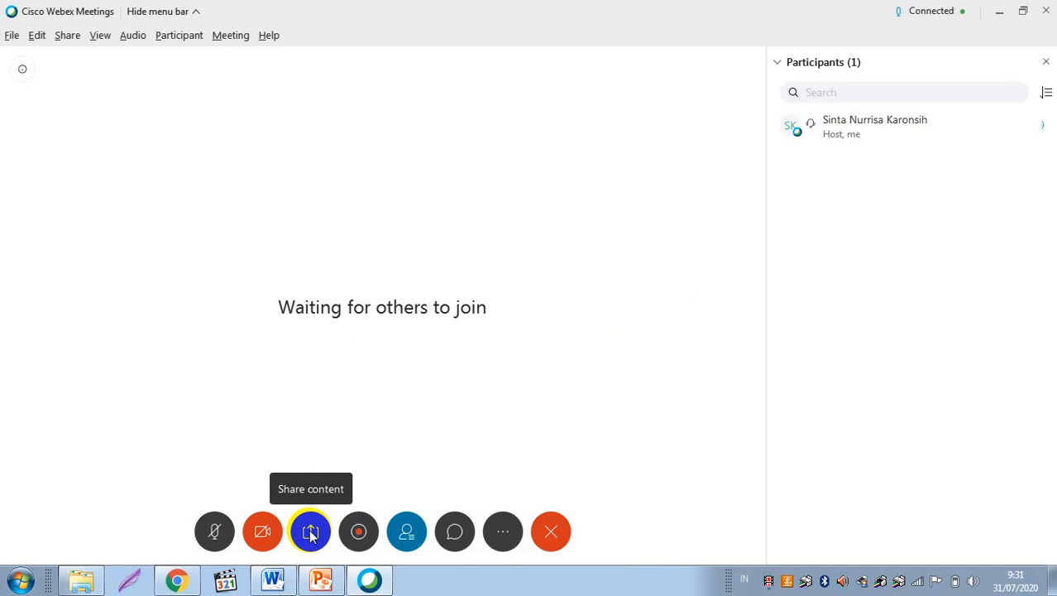
Step: Share the entire Screen 1 with the meeting via Share content
mouse_move(328, 586)
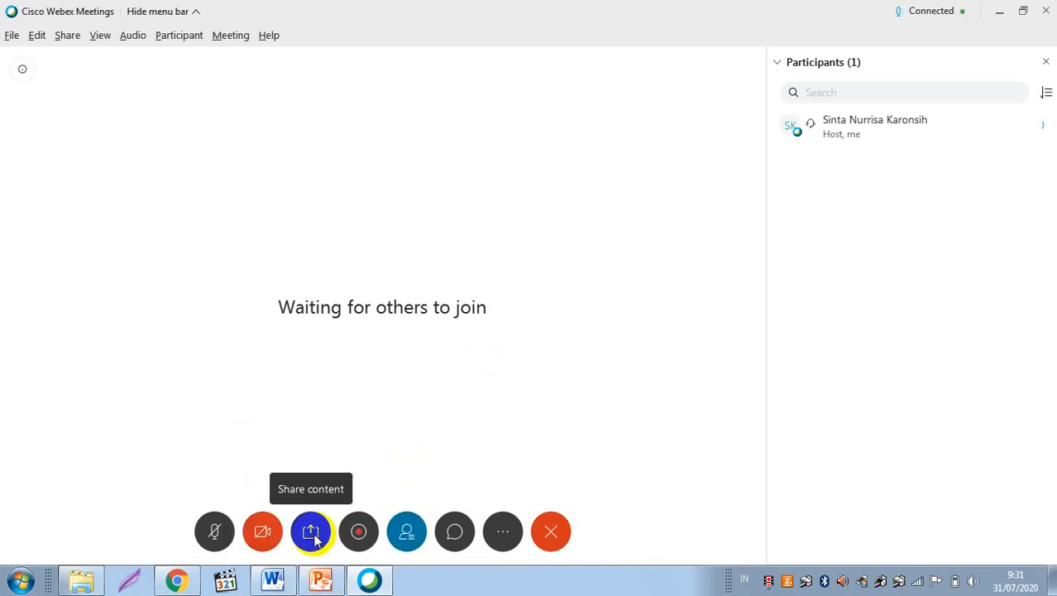
click(312, 537)
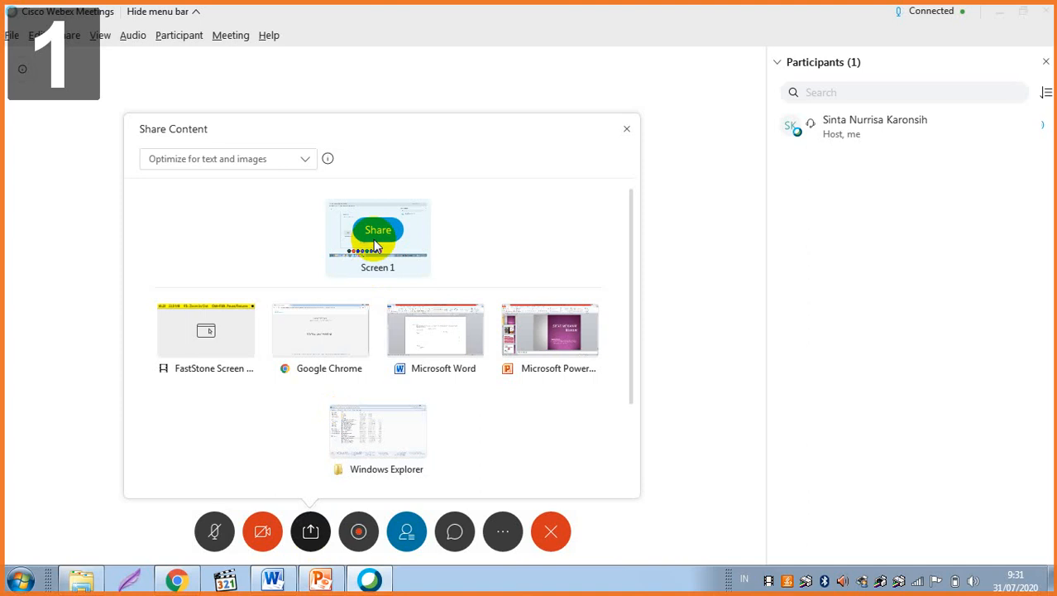
mouse_move(520, 330)
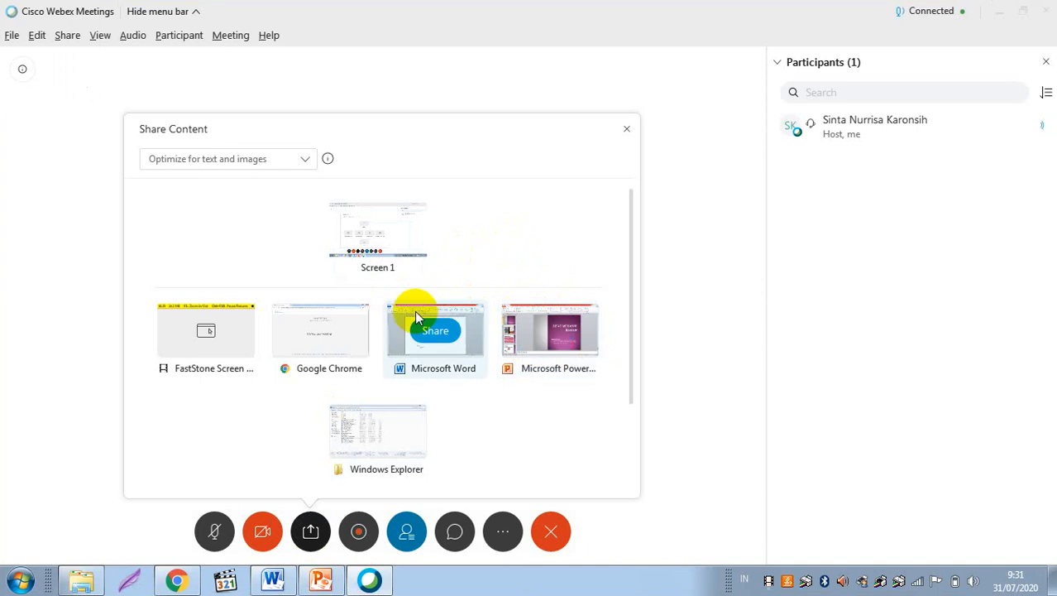
mouse_move(385, 236)
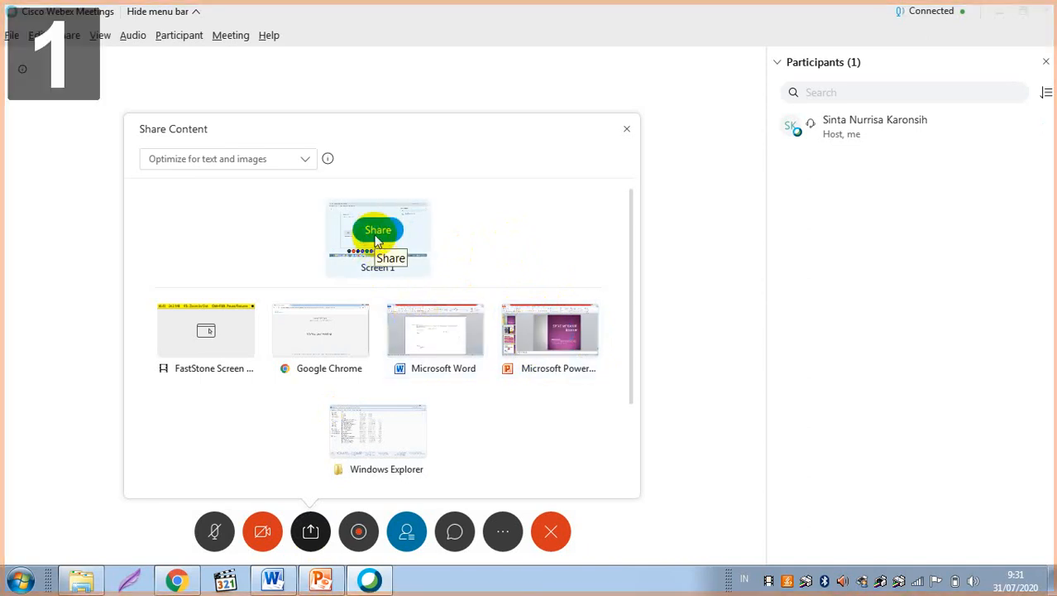
click(377, 230)
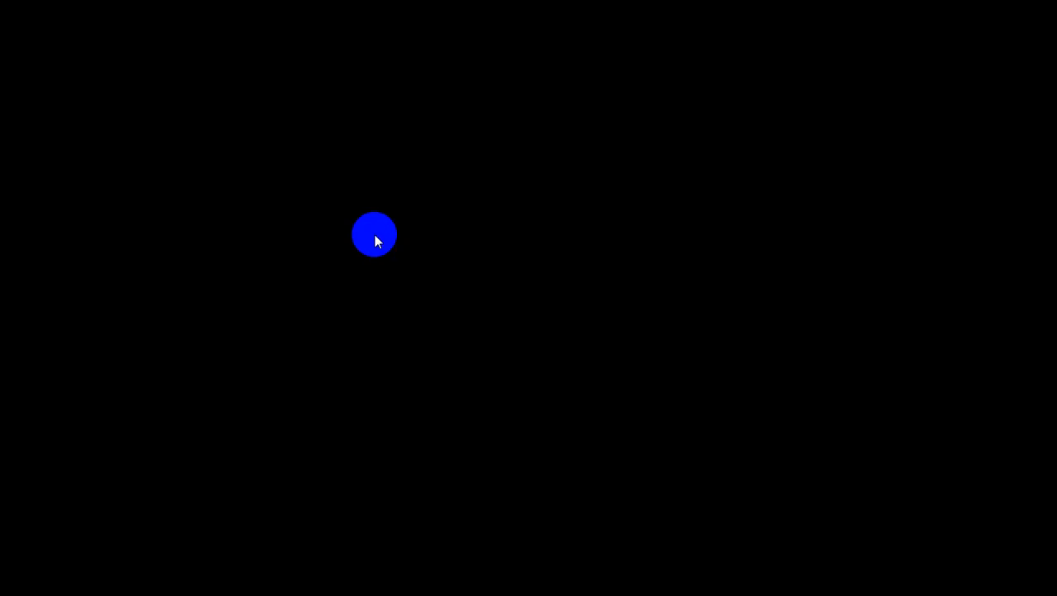
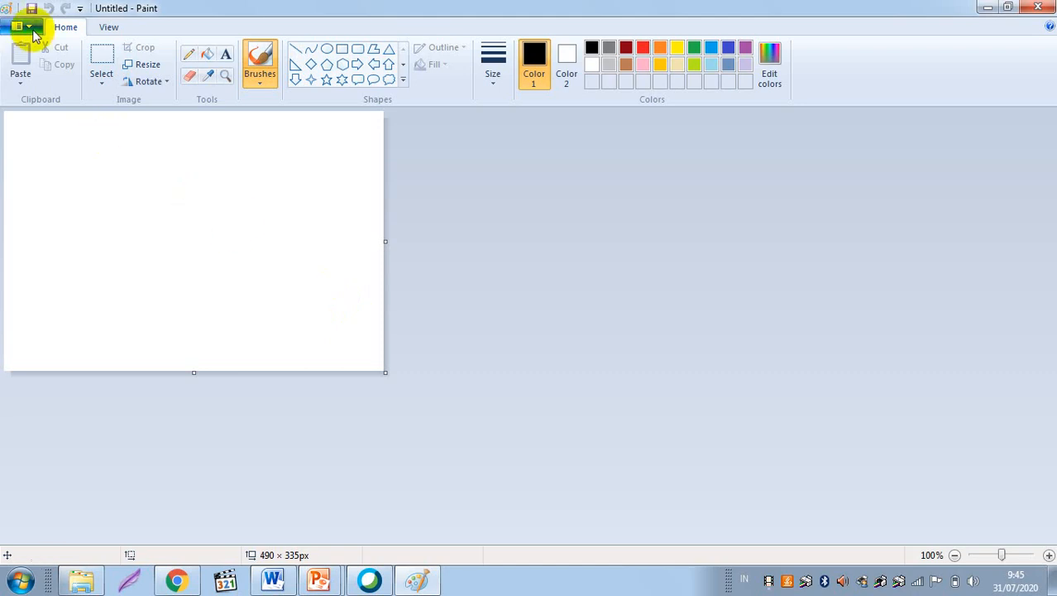
Step: Cycle through Chrome, Webex and Paint, dot the blank canvas, then return to the Webex meeting
click(31, 28)
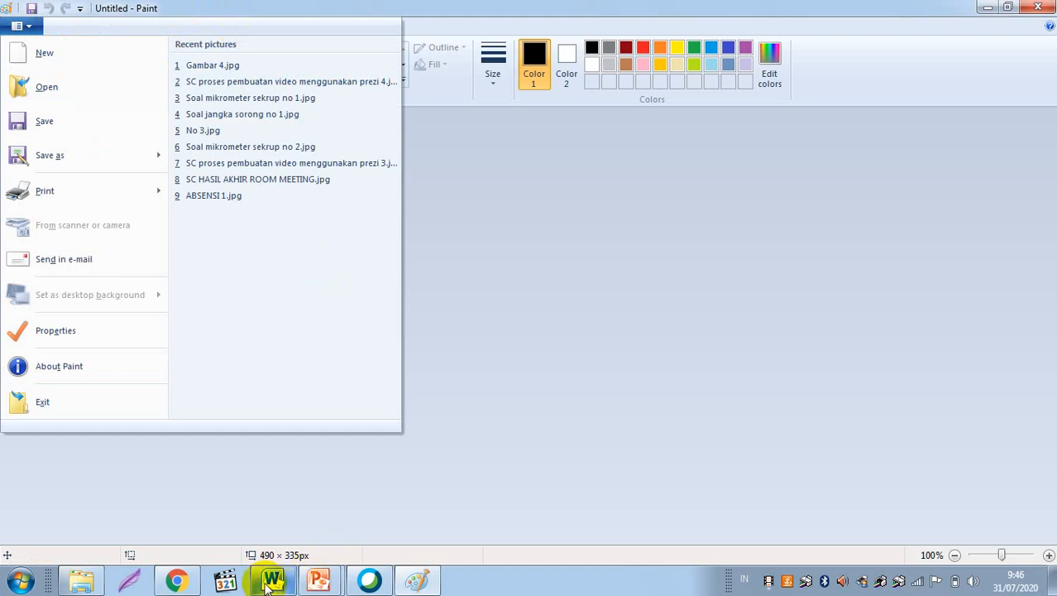
click(188, 584)
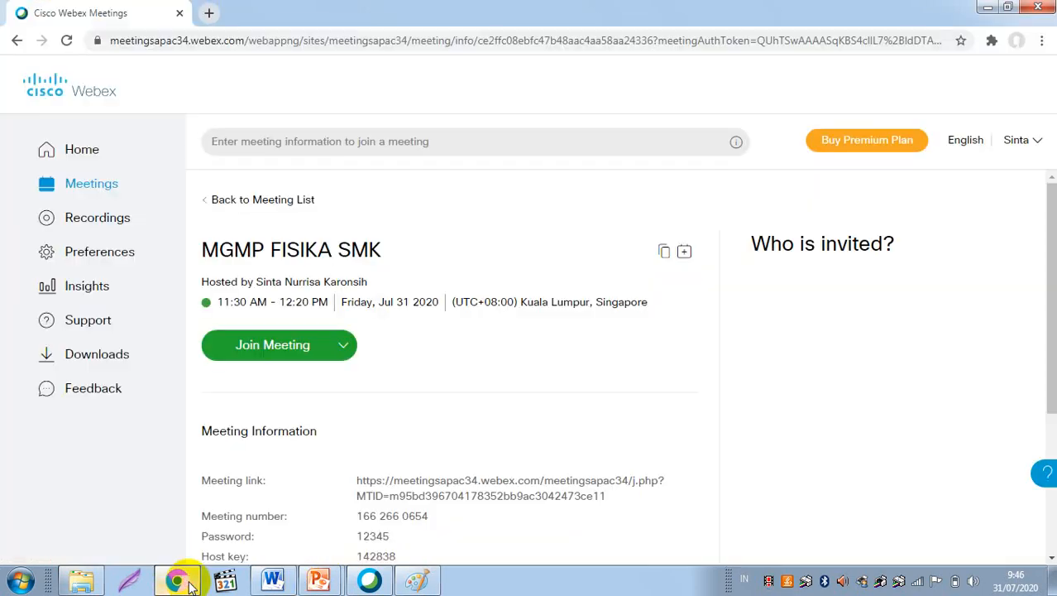
click(379, 584)
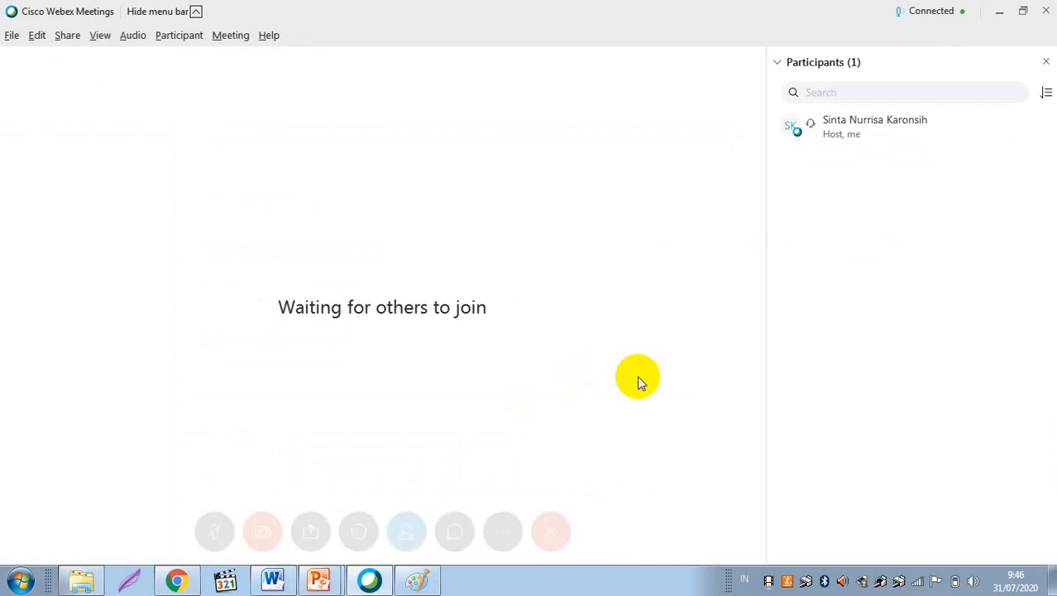
click(409, 579)
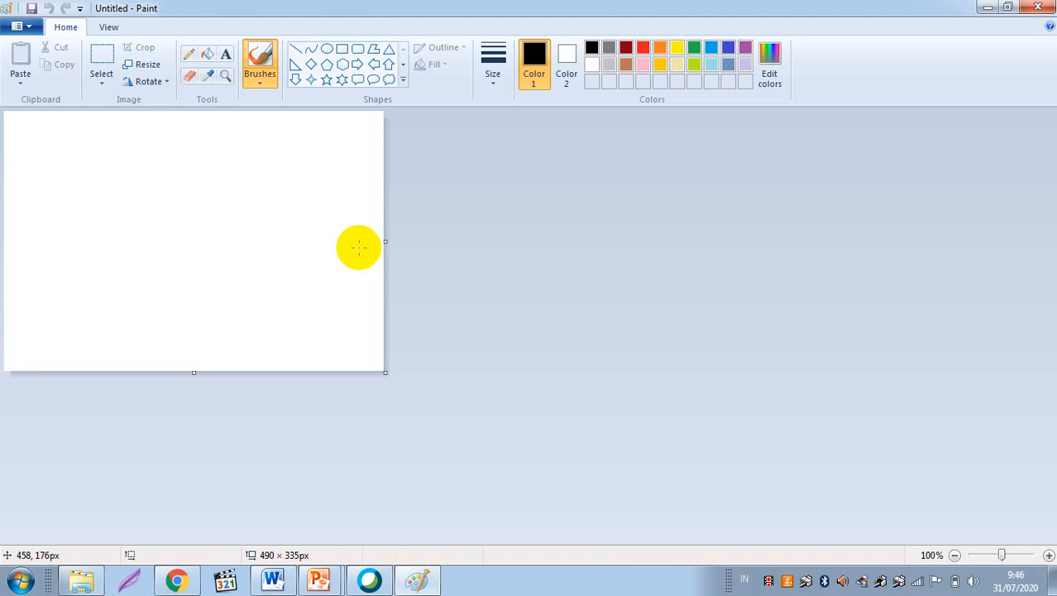
click(201, 168)
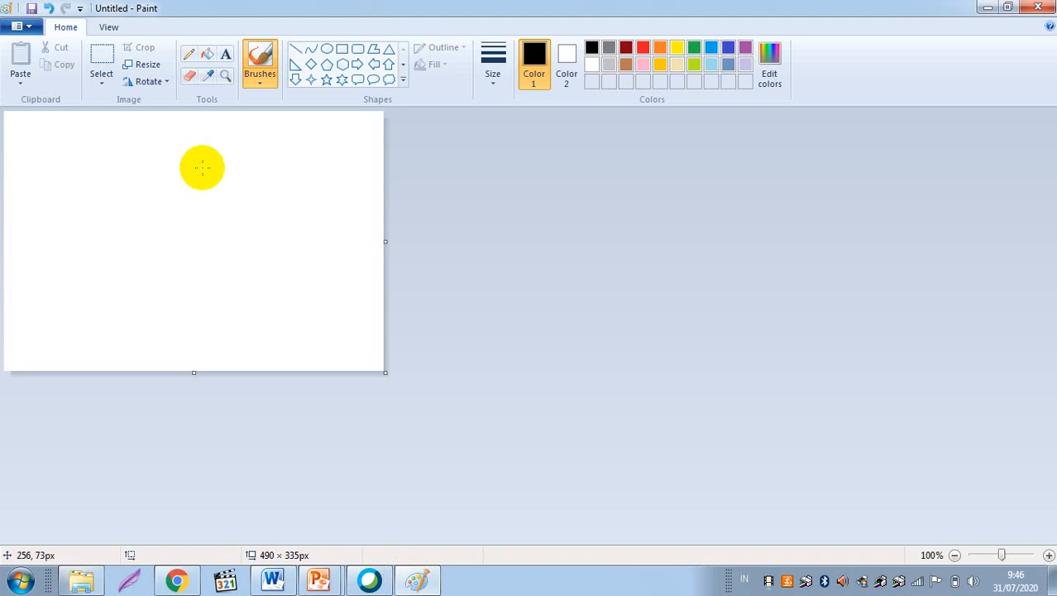
click(369, 582)
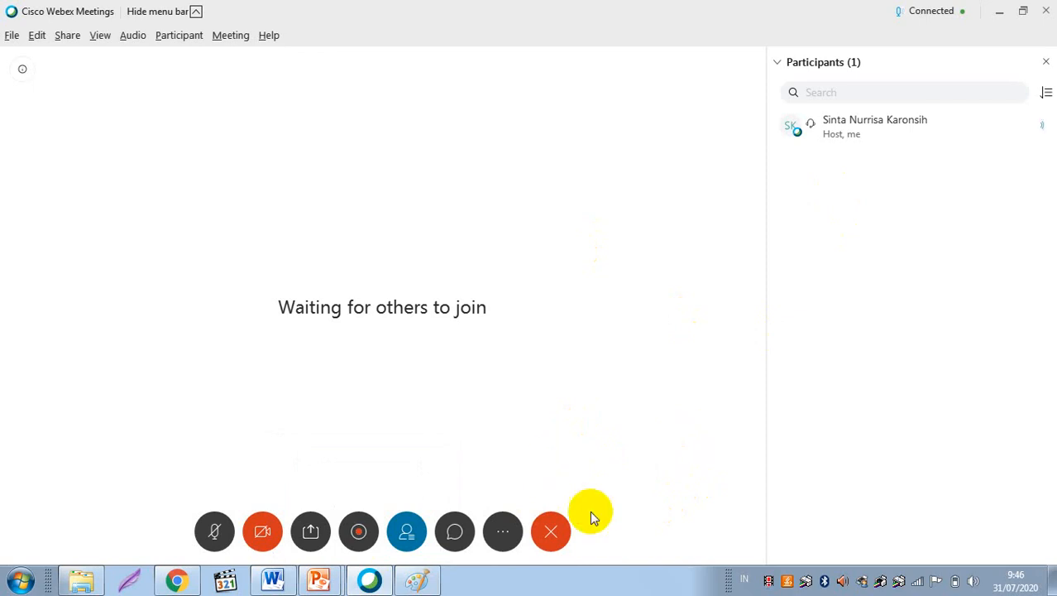
Step: End the meeting and confirm End Meeting so the Webex meeting window closes
click(553, 534)
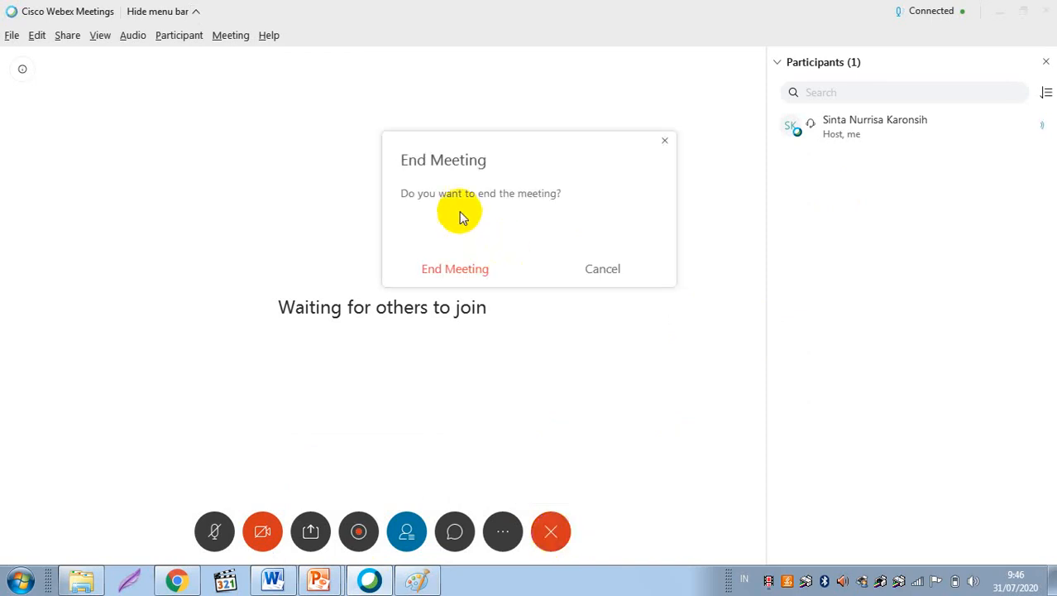
click(487, 278)
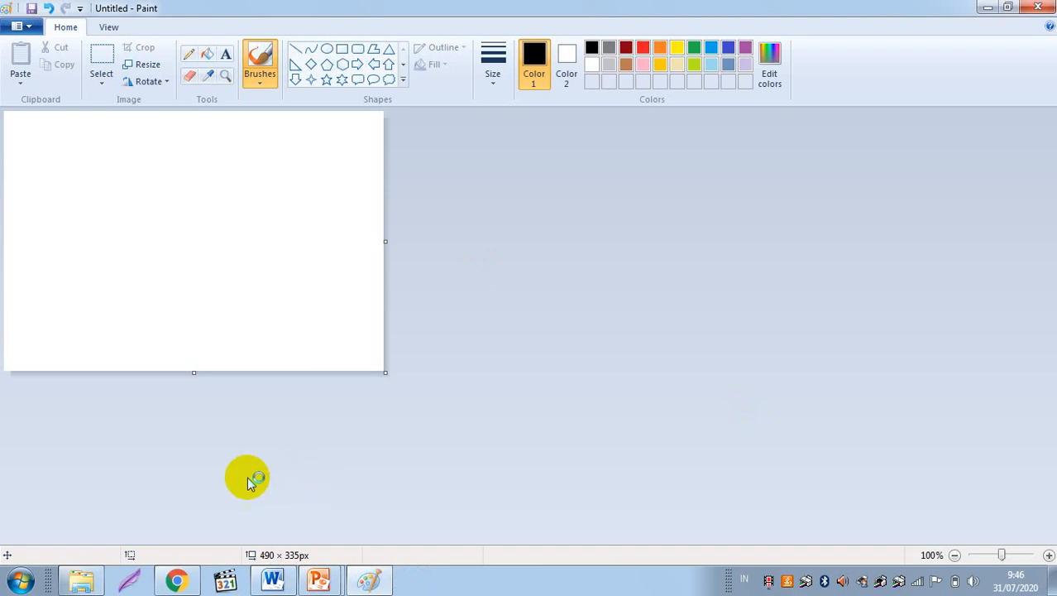
Step: Bring the MGMP FISIKA SMK meeting page forward in Chrome and briefly select its meeting number
click(182, 581)
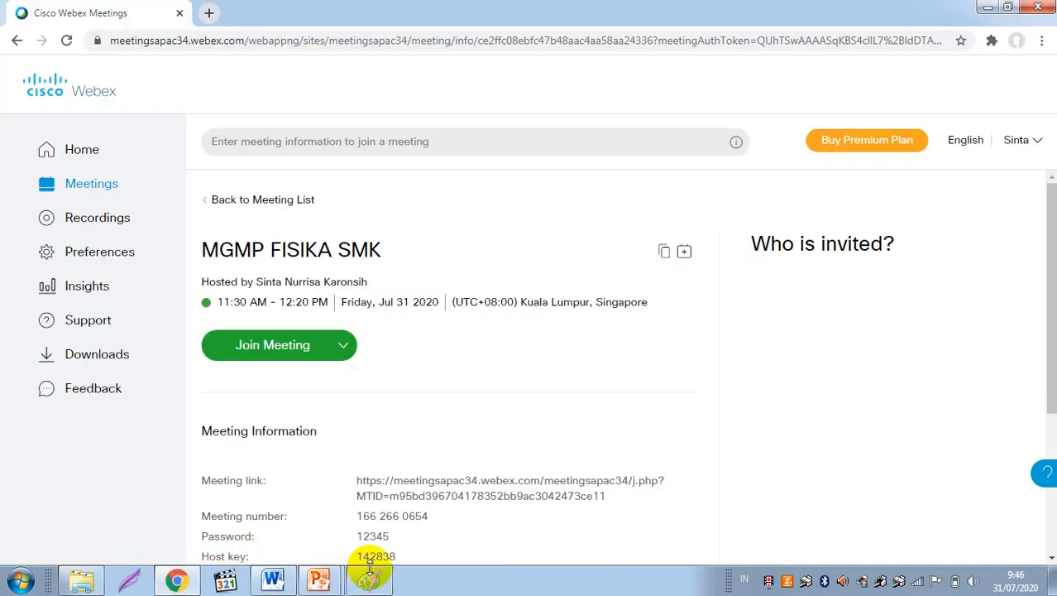
drag(357, 514, 428, 516)
click(428, 438)
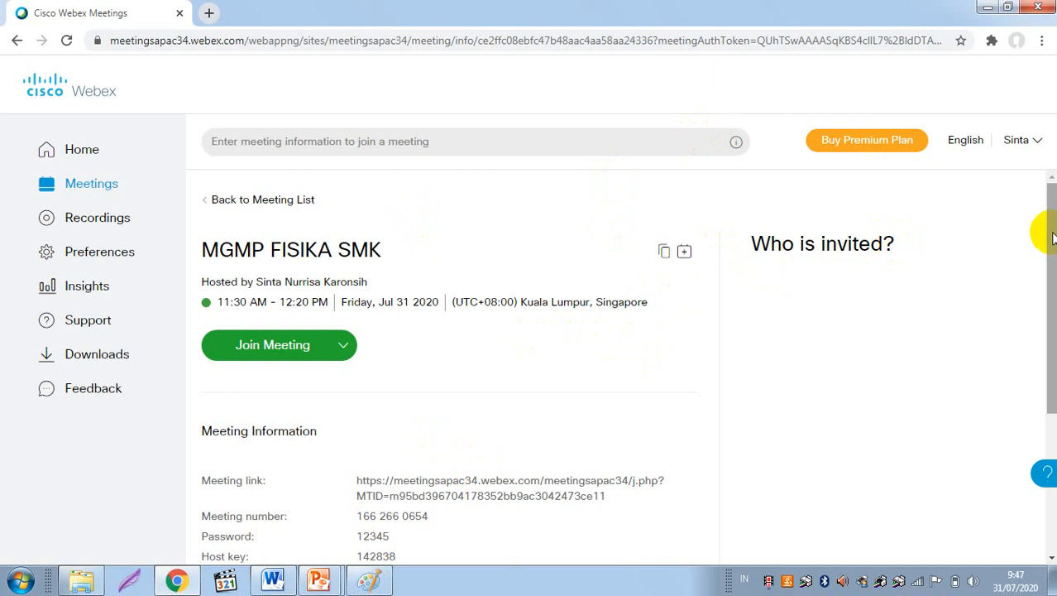
drag(1054, 233, 1053, 237)
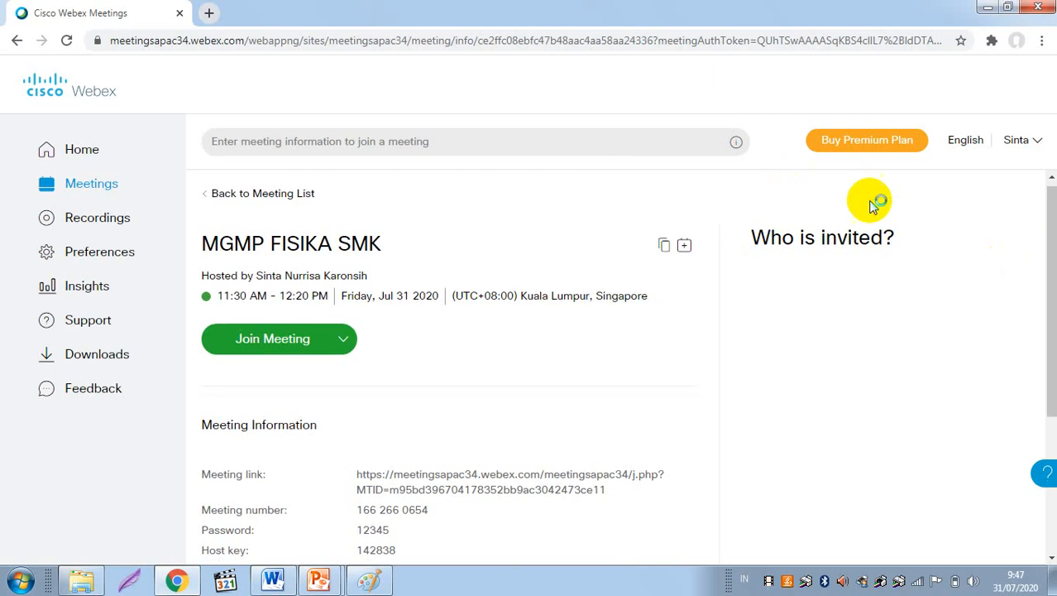
Step: Choose Sign out from the account name dropdown at the top right
click(1020, 147)
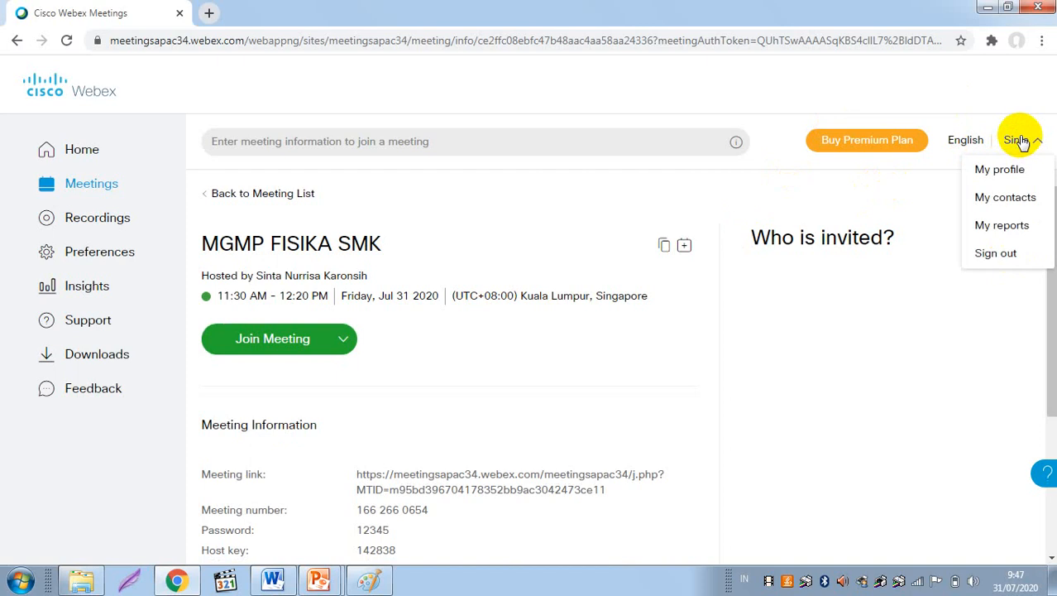
click(1002, 226)
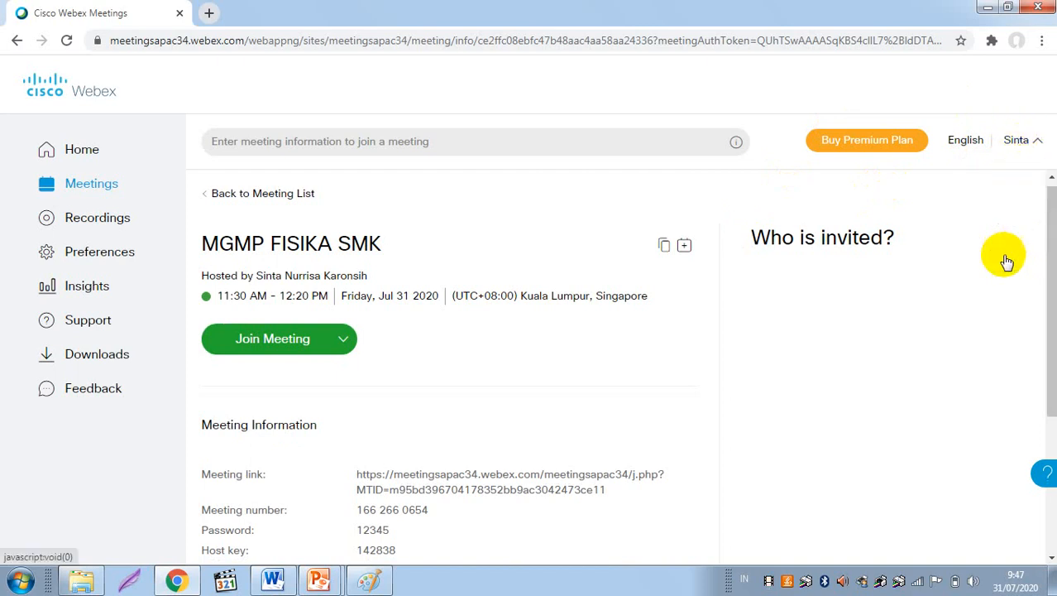
click(1031, 144)
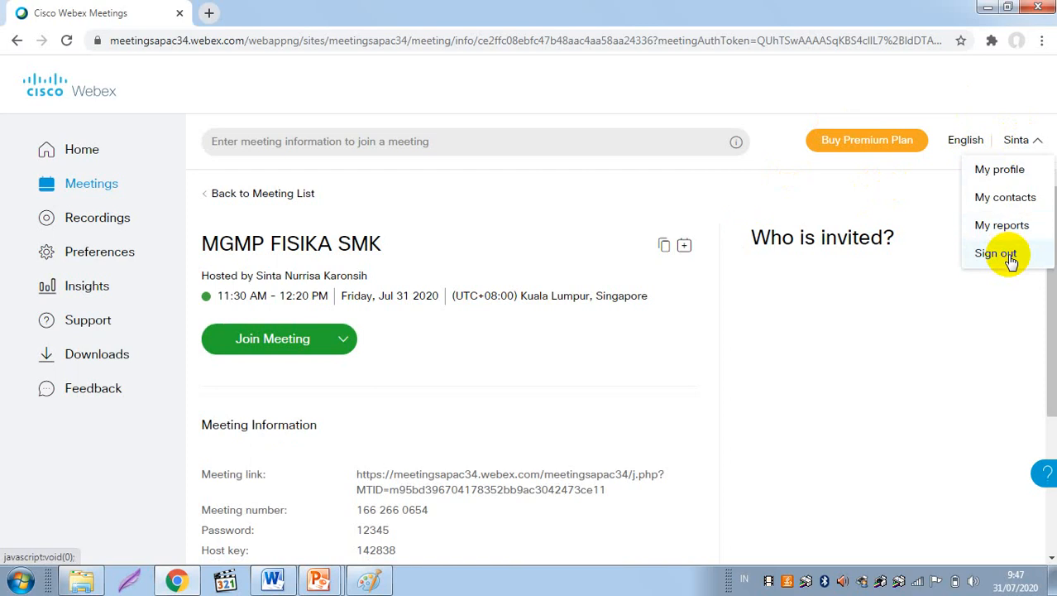
click(1009, 258)
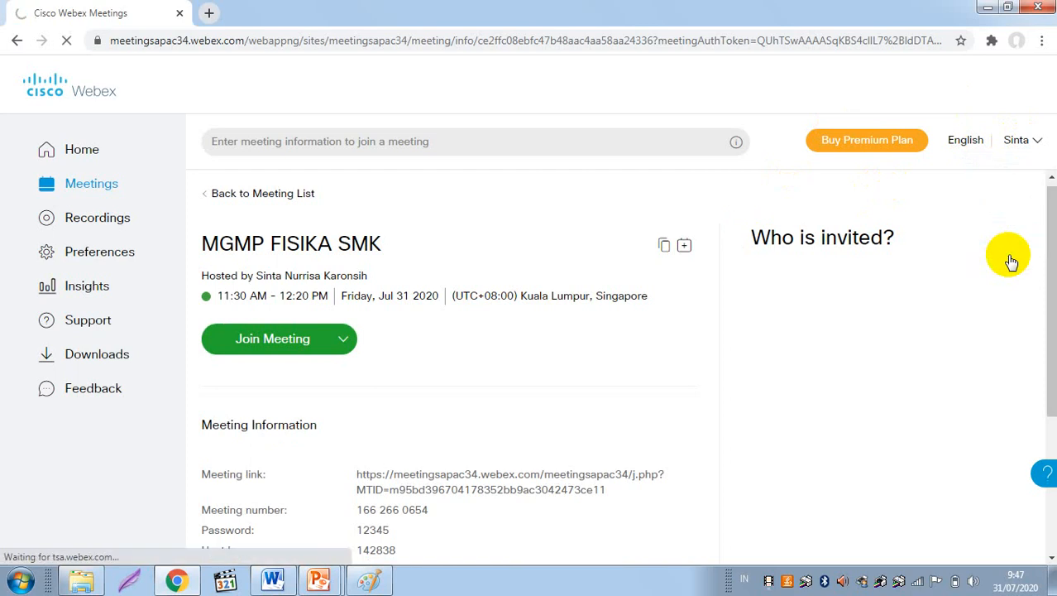